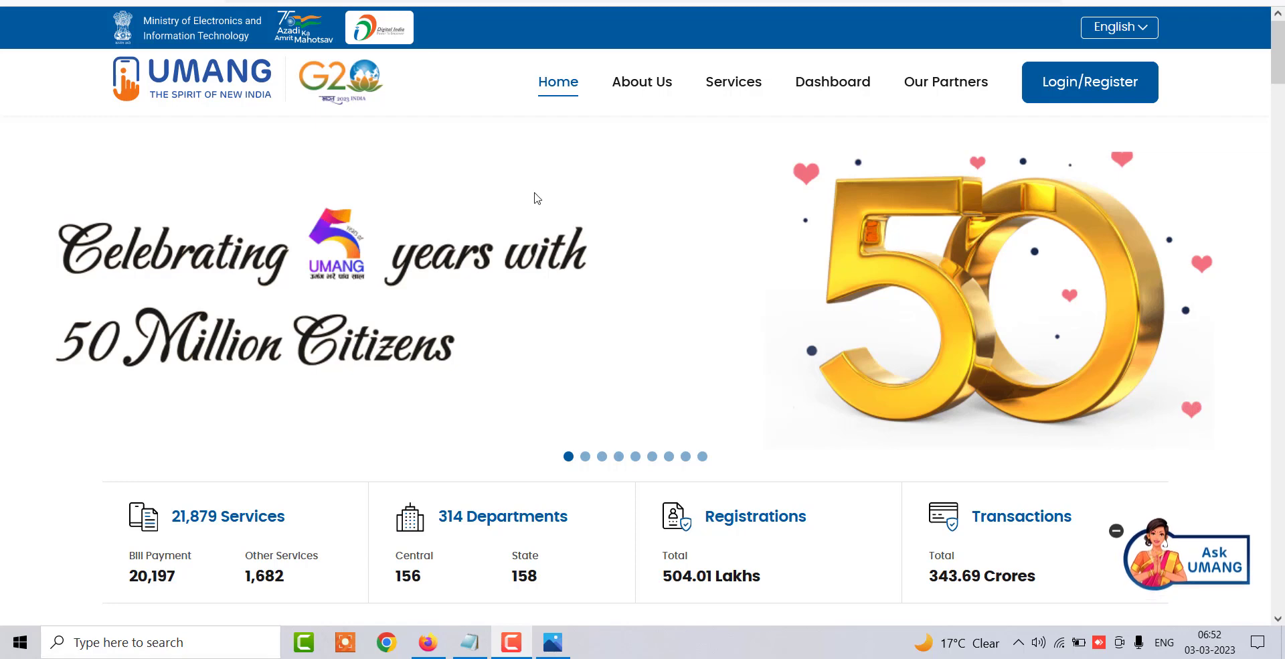
# Step: Bring up the MGNREGA Job Card banner on the home page, open its Apply Now link and allow location access
pyautogui.moveTo(702, 378); pyautogui.dragTo(594, 376)
pyautogui.moveTo(842, 362); pyautogui.dragTo(700, 390)
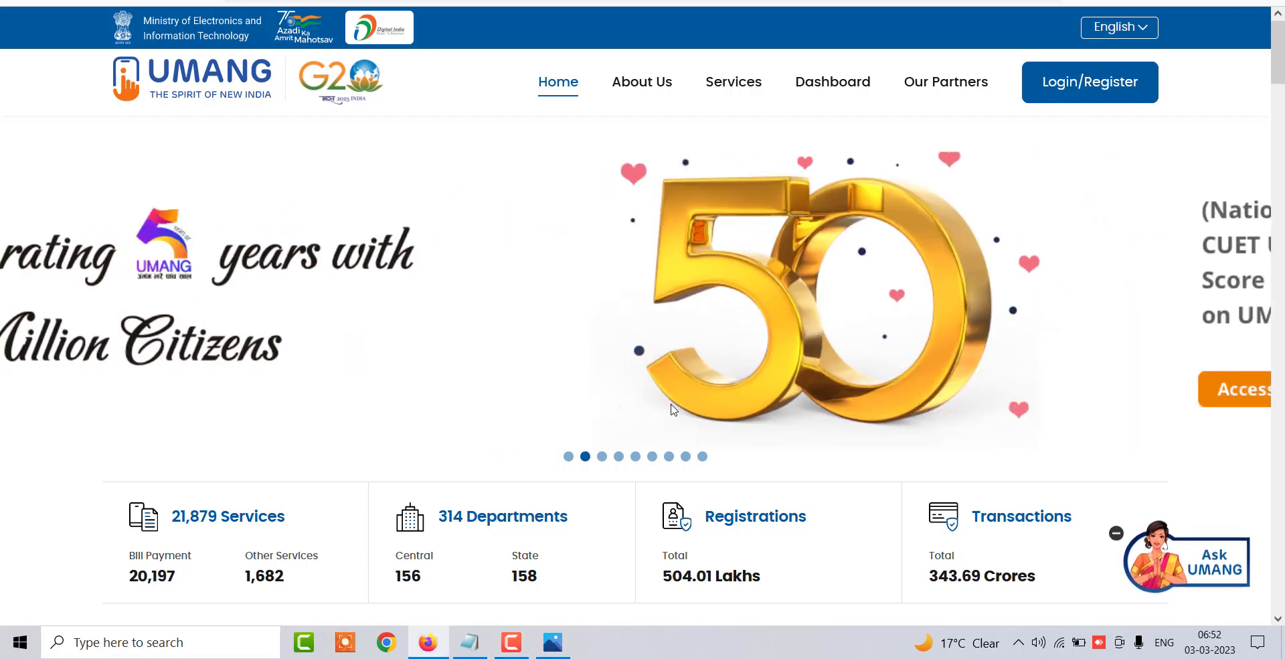
pyautogui.click(603, 457)
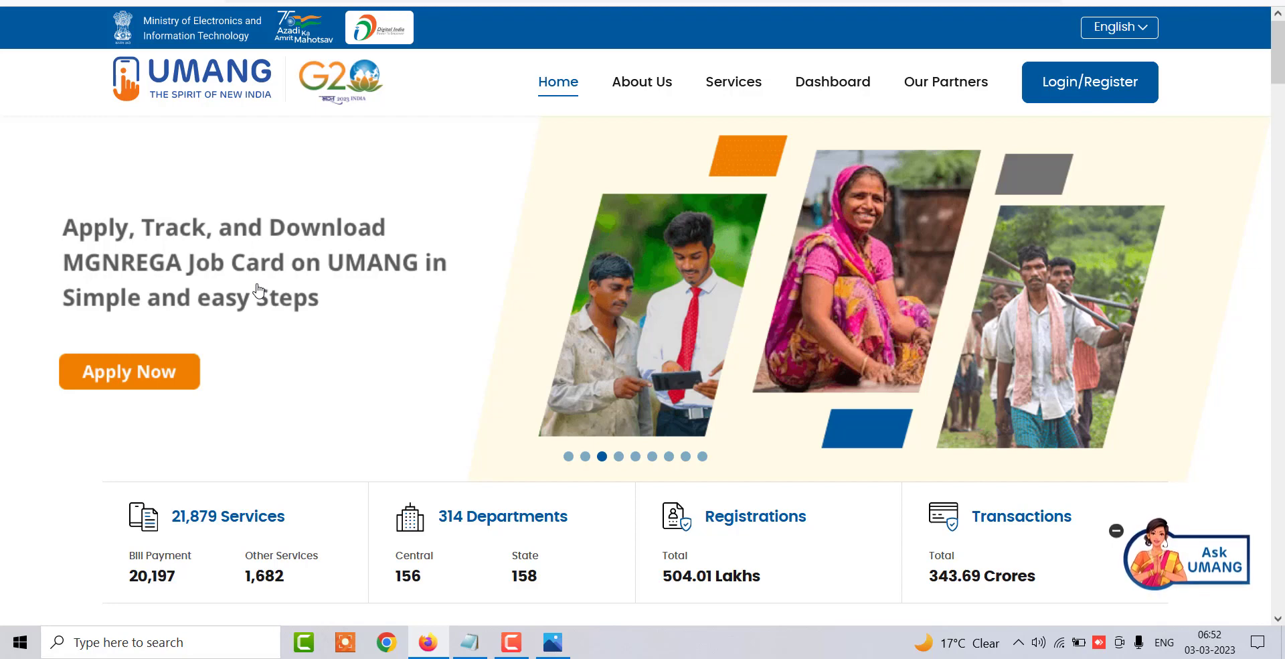
pyautogui.rightClick(153, 377)
pyautogui.press('Escape')
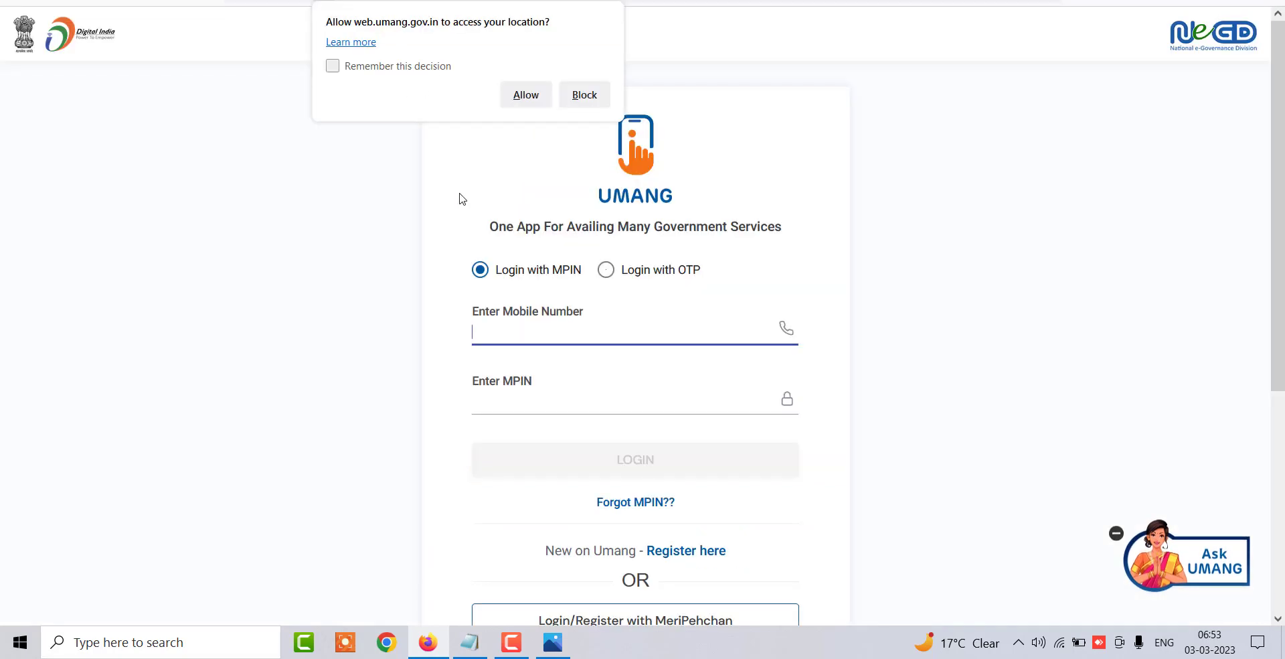
pyautogui.click(525, 101)
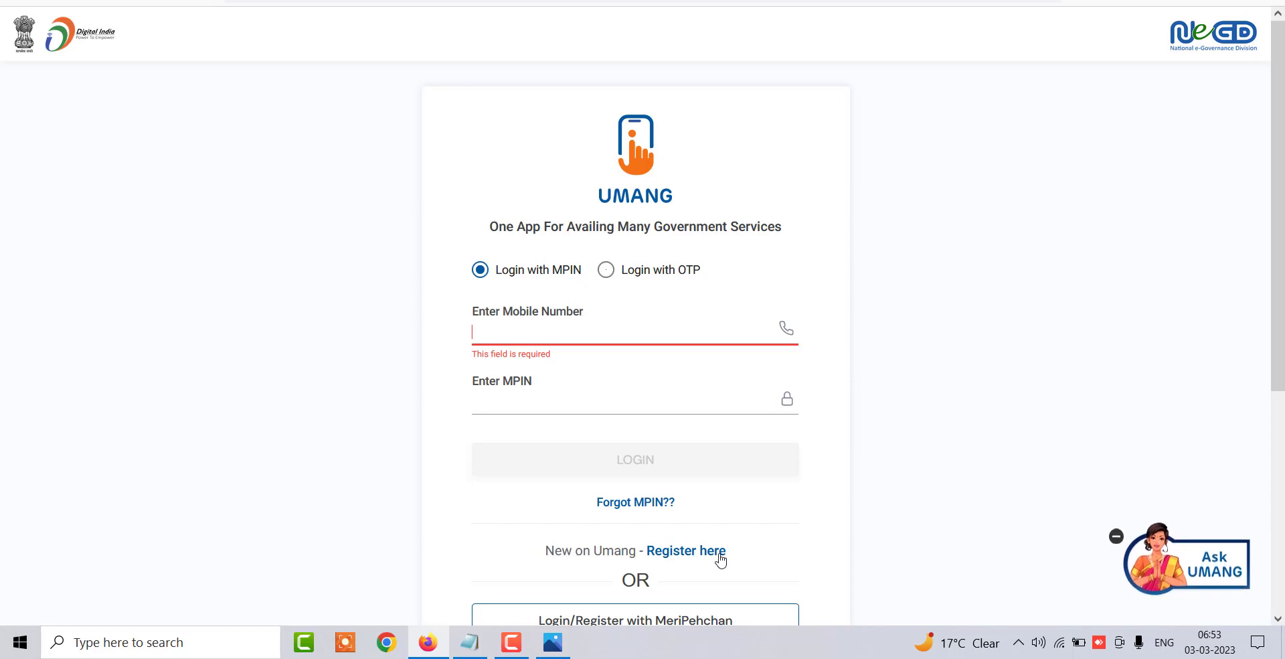
# Step: Open the new-user registration form and review its mobile number, OTP and licence agreement fields
pyautogui.click(684, 561)
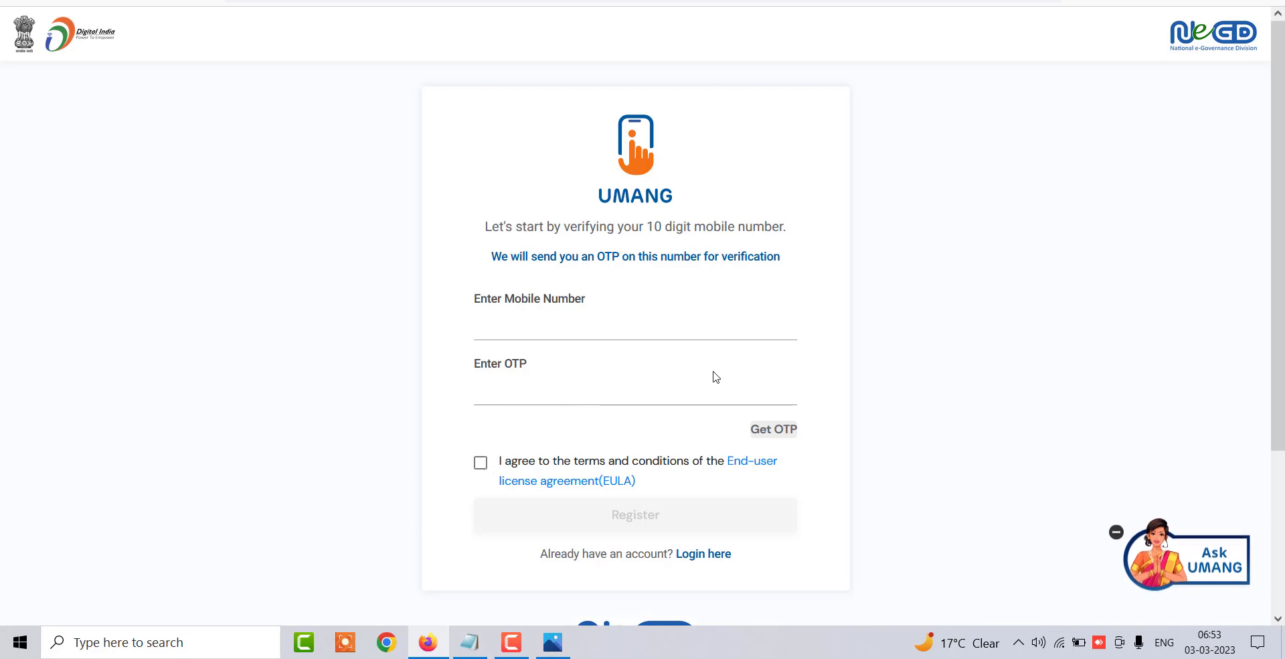
pyautogui.scroll(-3, 715, 375)
pyautogui.scroll(-1, 743, 415)
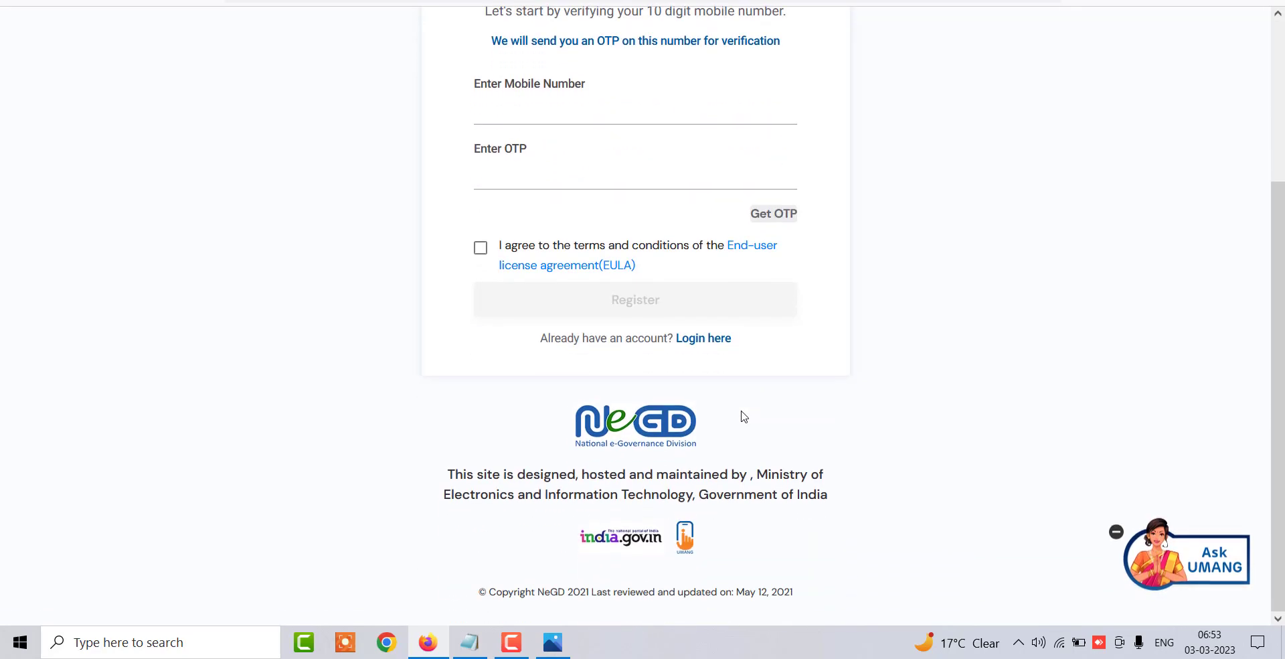
pyautogui.scroll(3, 708, 411)
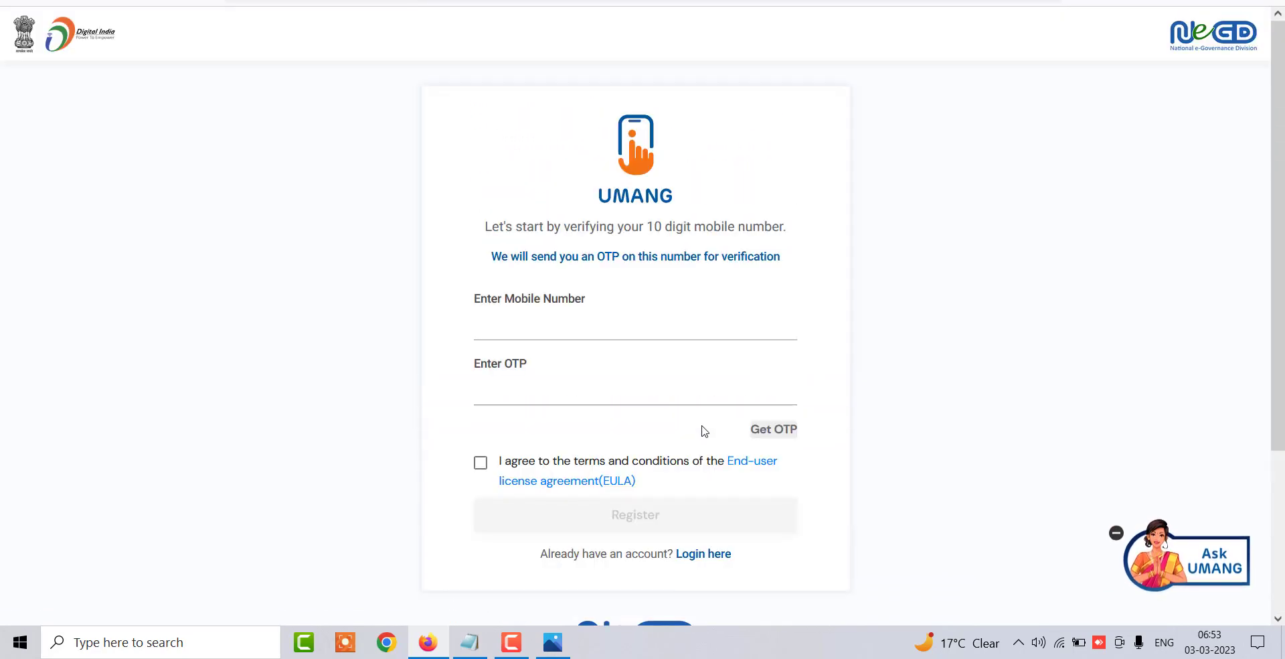
# Step: Return to the login page for existing accounts and choose Login with OTP
pyautogui.scroll(-3, 709, 422)
pyautogui.click(701, 340)
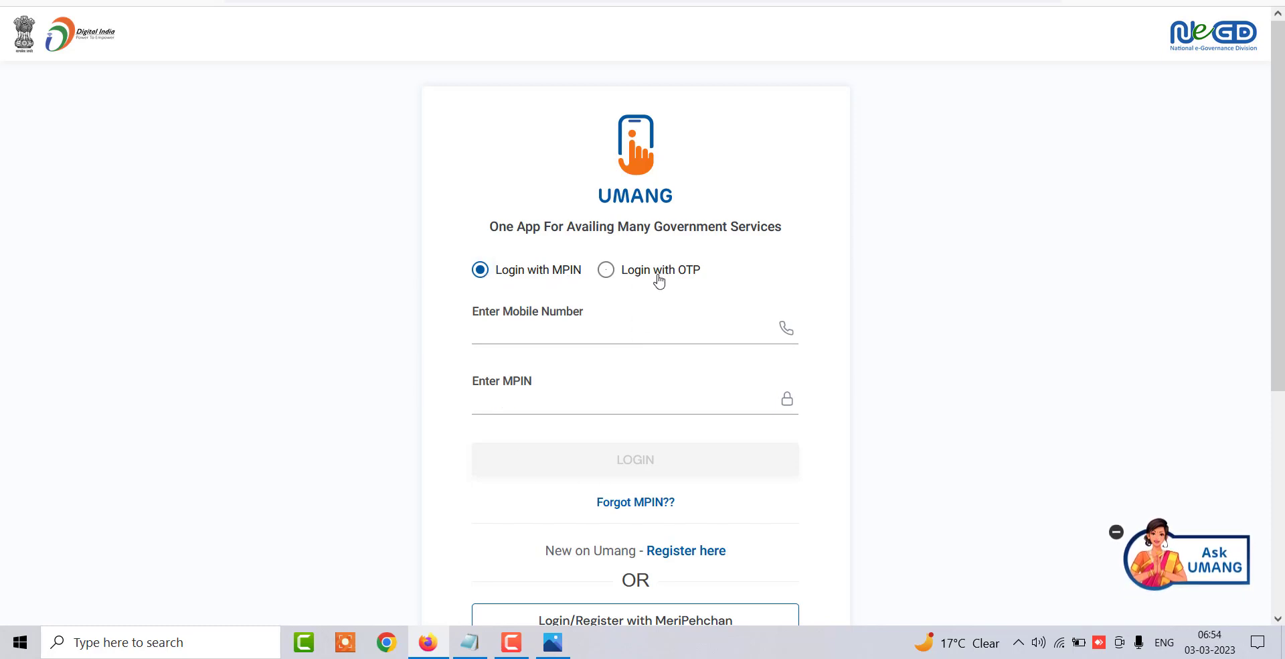
pyautogui.click(607, 270)
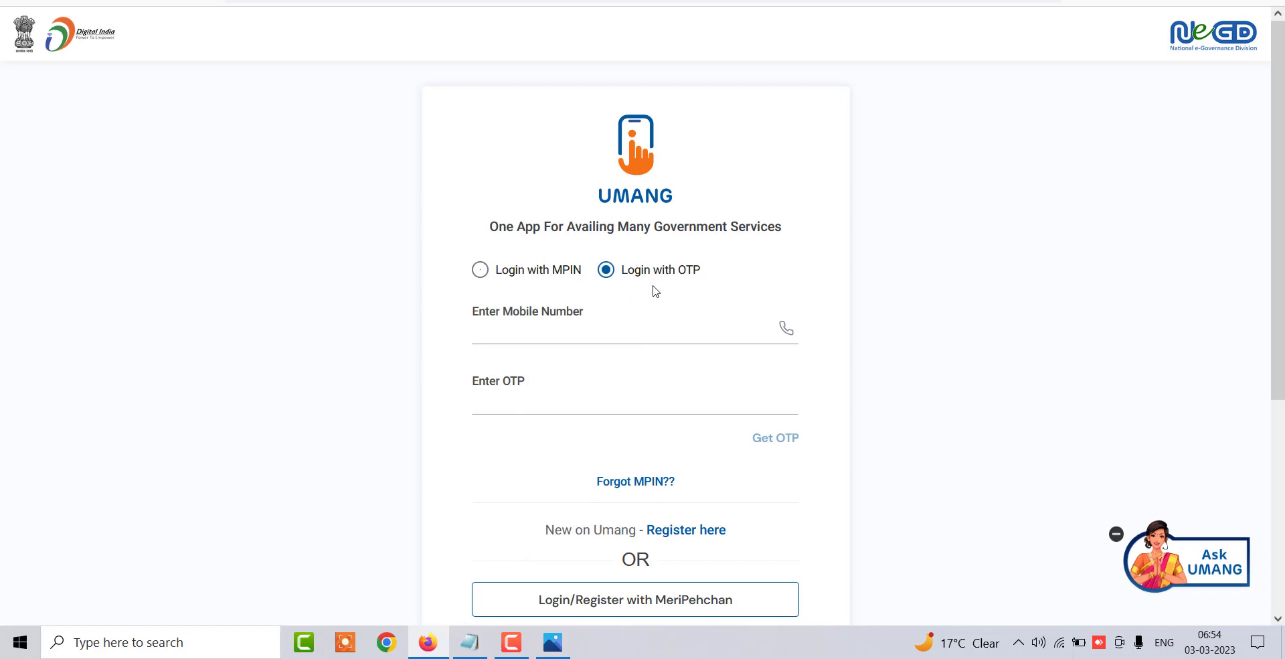
pyautogui.scroll(-2, 668, 281)
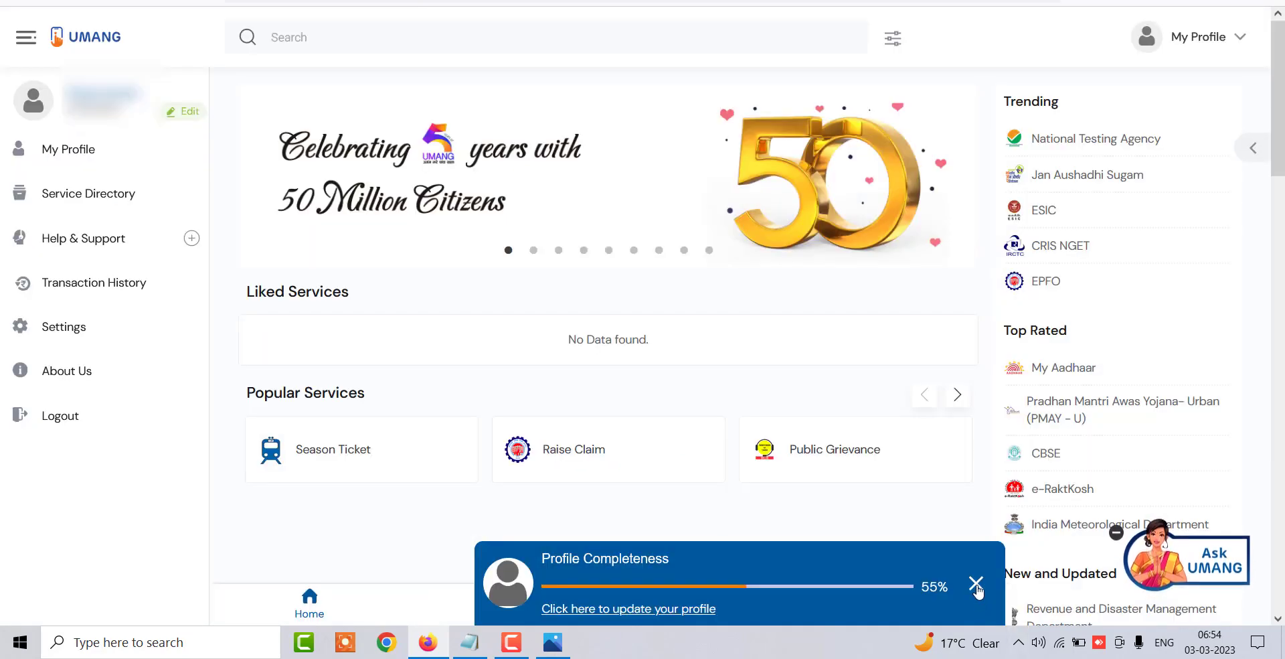
# Step: Dismiss the profile completeness notice
pyautogui.click(975, 585)
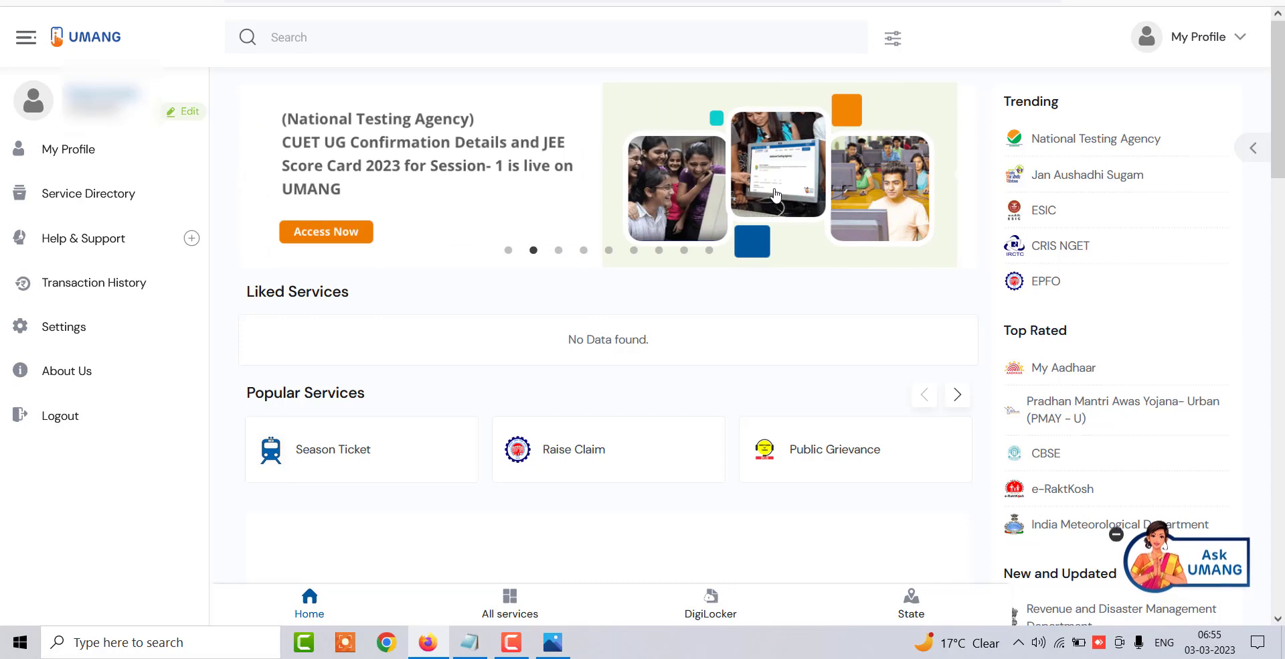
pyautogui.click(359, 188)
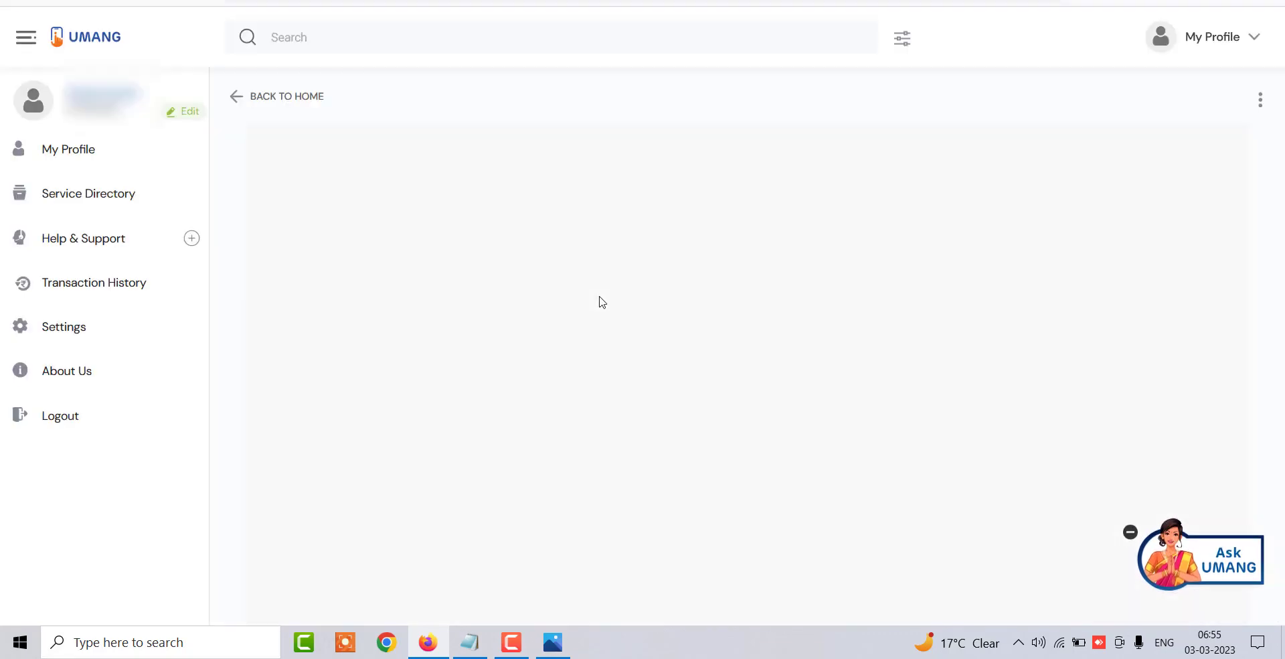
pyautogui.click(302, 100)
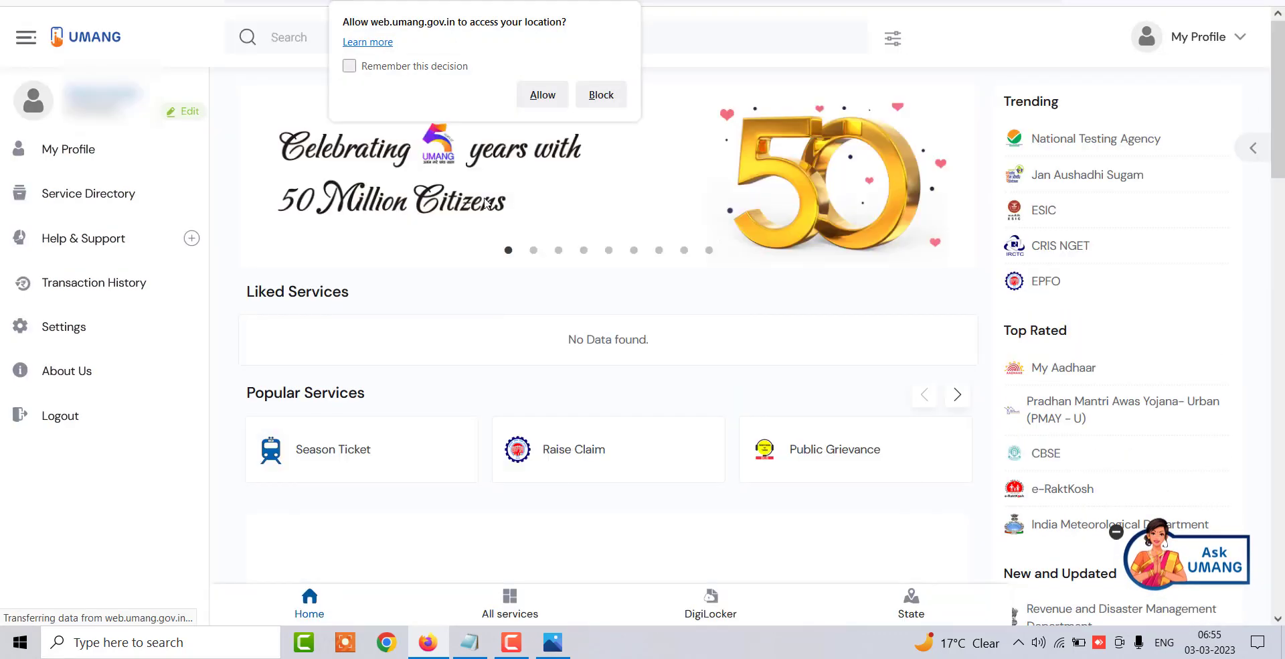
pyautogui.click(542, 94)
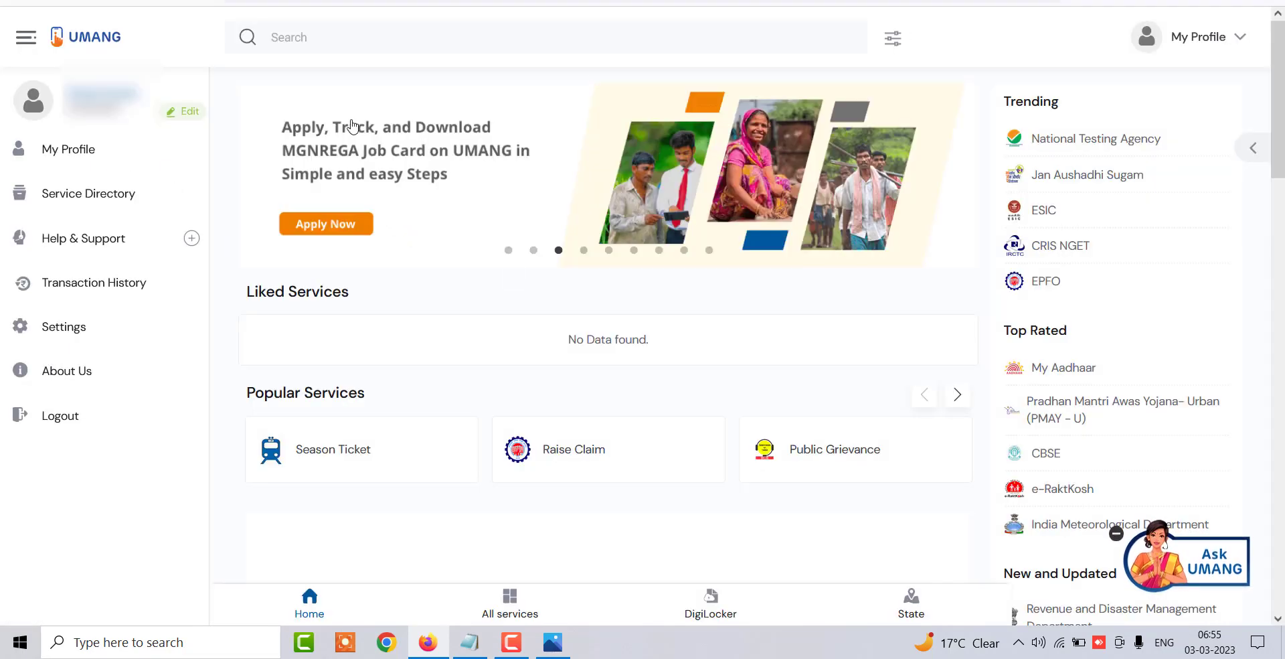
# Step: Open the MGNREGA service from the job card banner and start the Apply for Job Card form
pyautogui.click(337, 231)
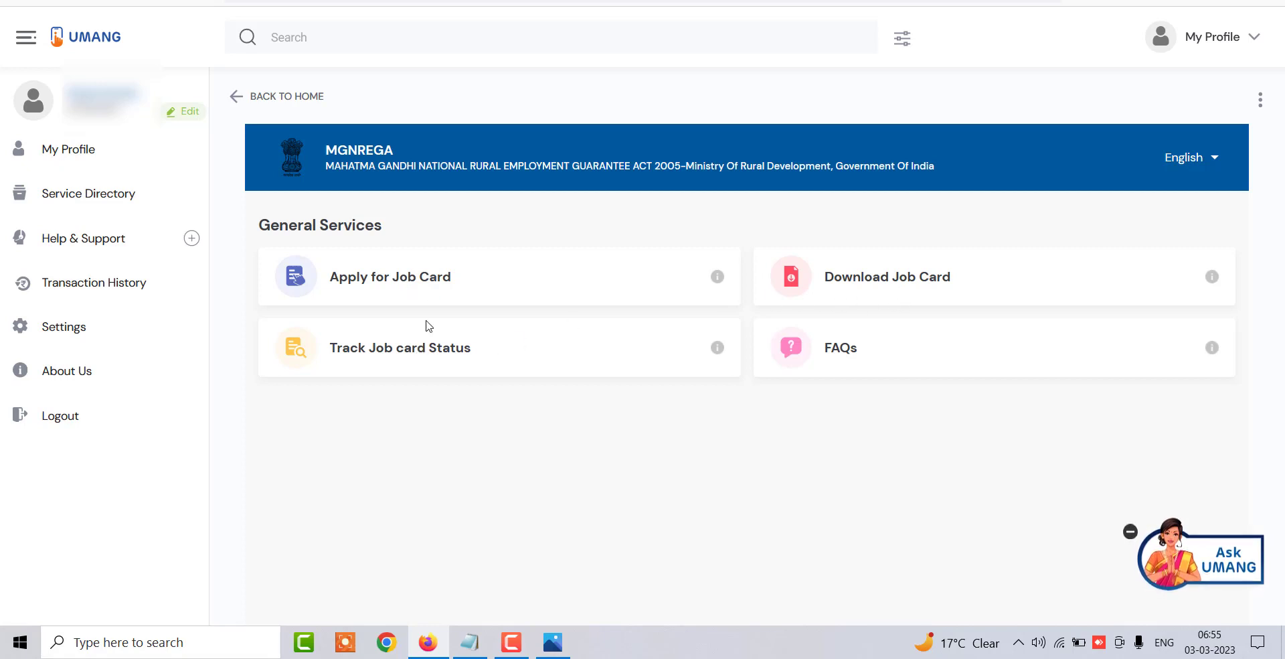
pyautogui.click(415, 285)
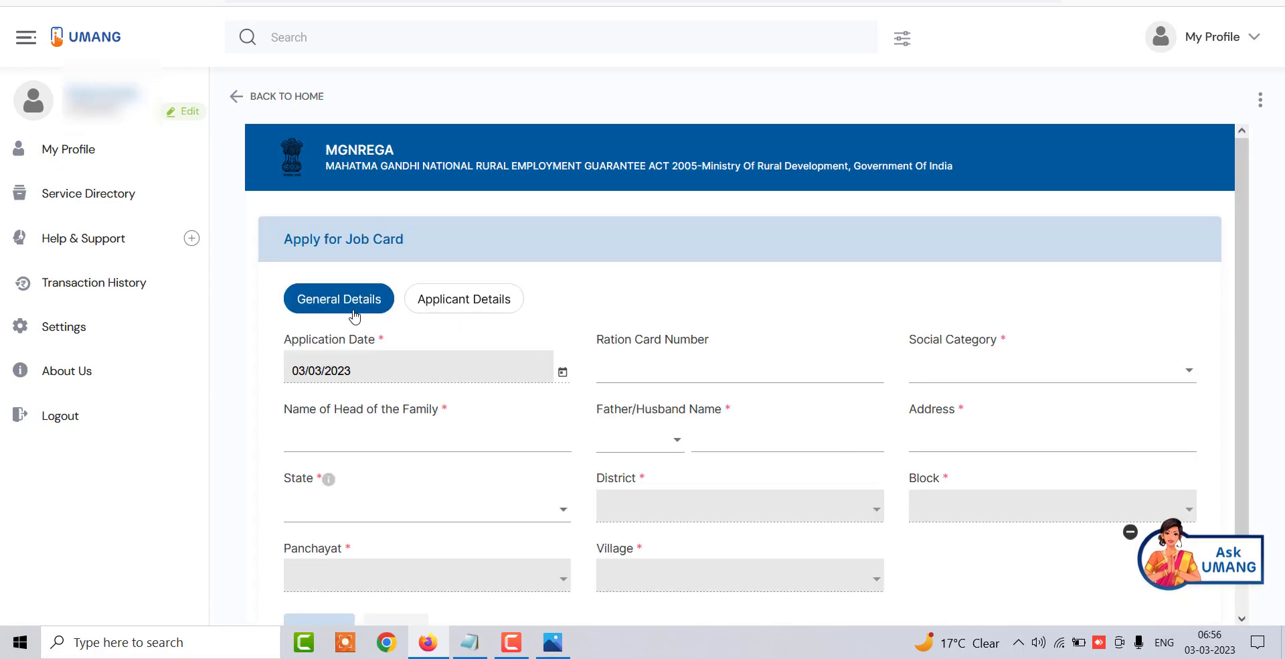
# Step: Preview the Applicant Details section, return to General Details and check the information note beside State
pyautogui.click(469, 310)
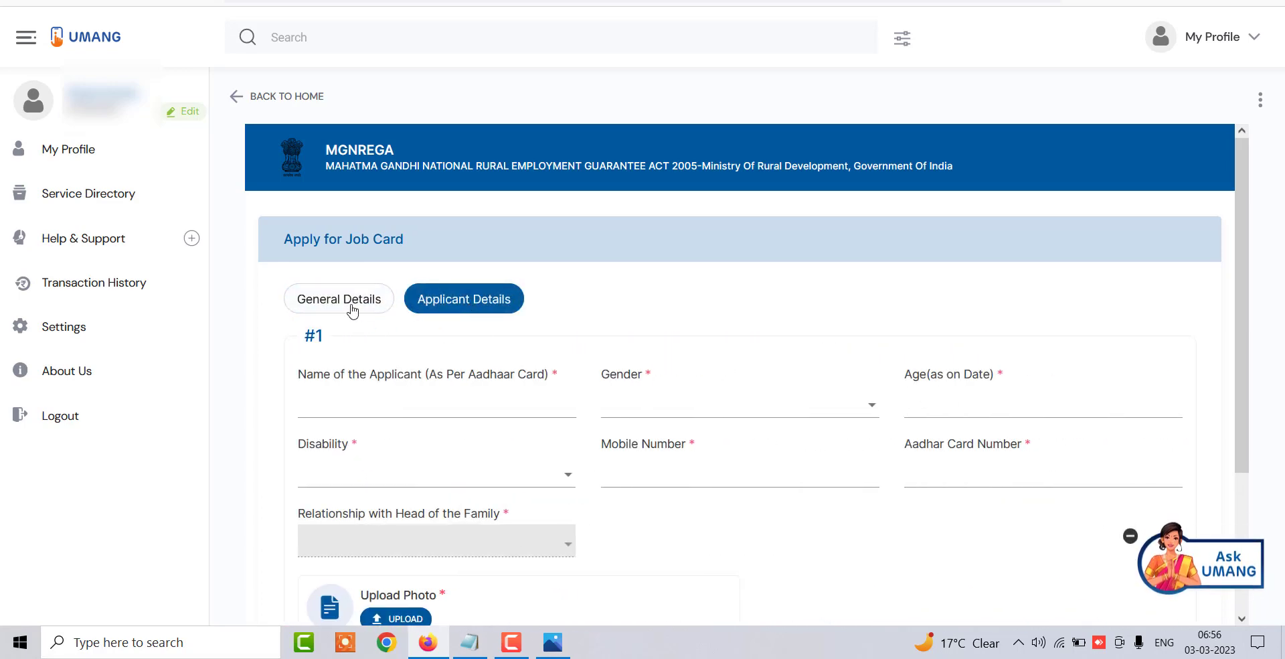
pyautogui.click(347, 307)
pyautogui.scroll(-2, 630, 280)
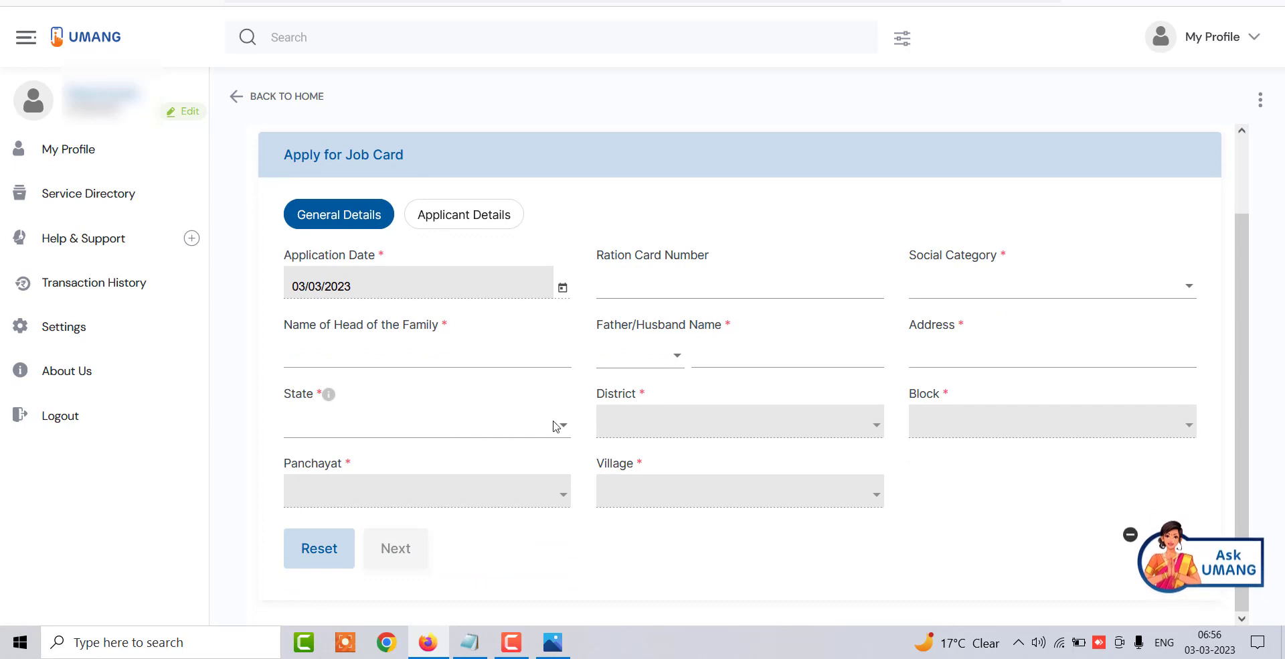
pyautogui.moveTo(332, 396)
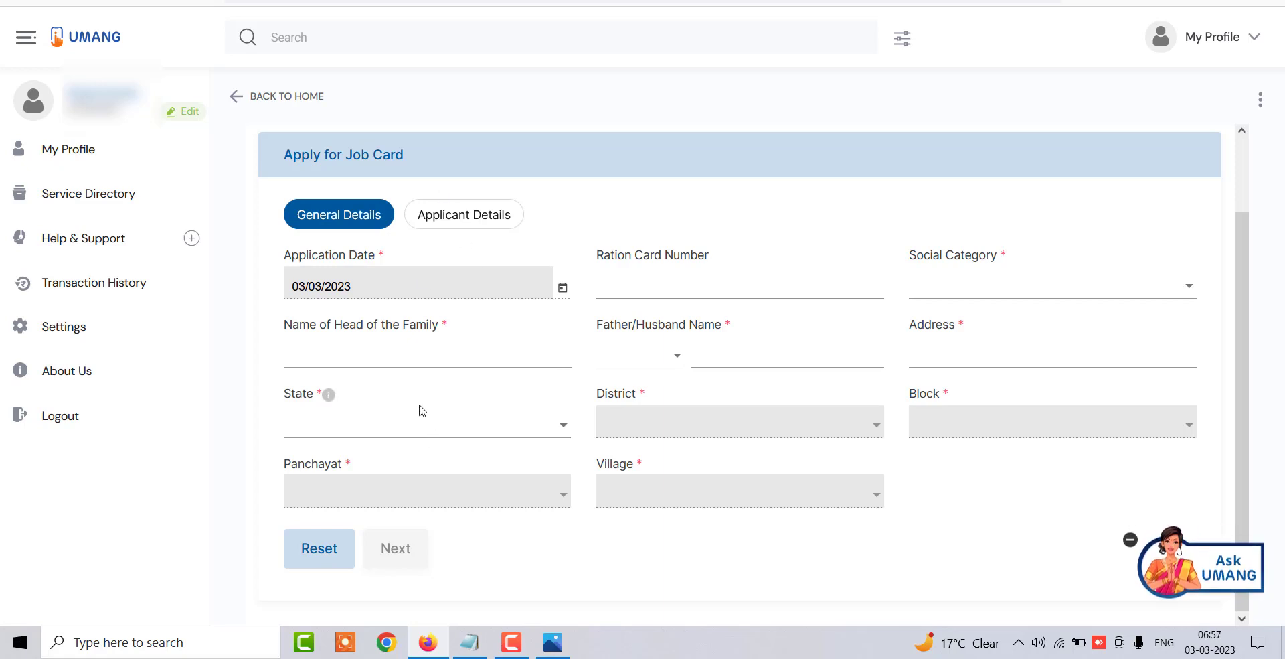
# Step: Examine the Ration Card Number field and the available Social Category options in General Details
pyautogui.click(676, 290)
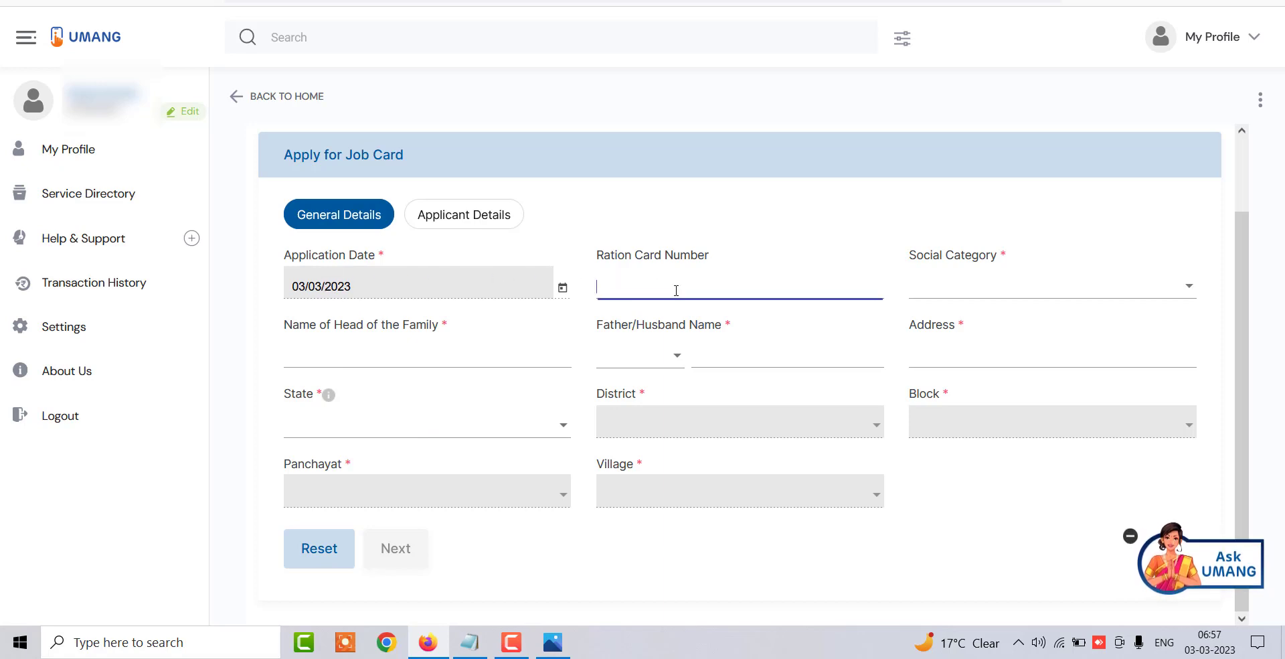
pyautogui.click(997, 293)
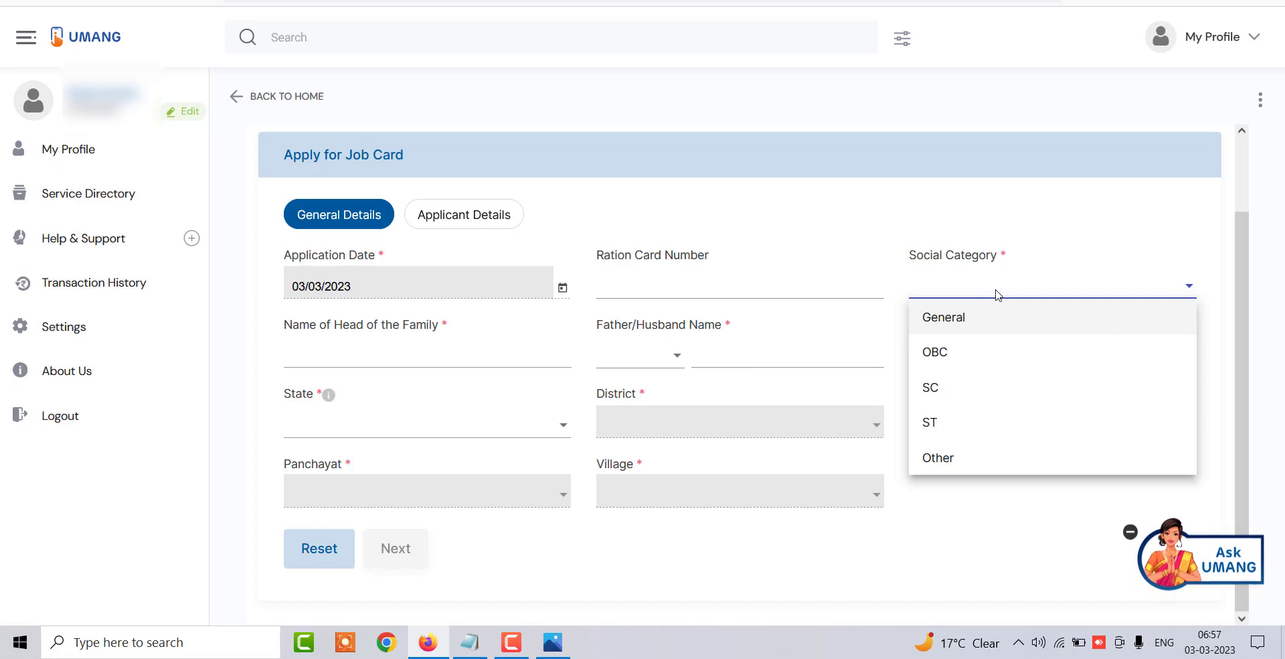
pyautogui.click(997, 293)
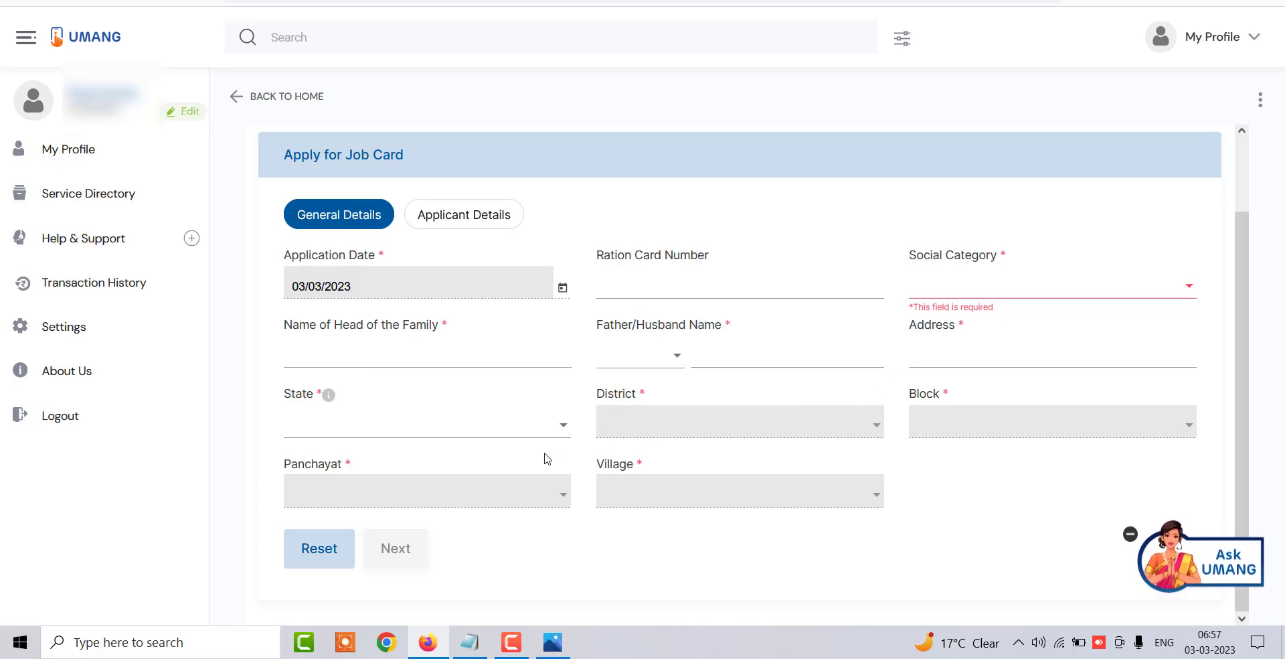
# Step: Set the location to state GOA, district NORTH GOA, block BICHOLIM, panchayat AMONA and village AMONA
pyautogui.click(506, 435)
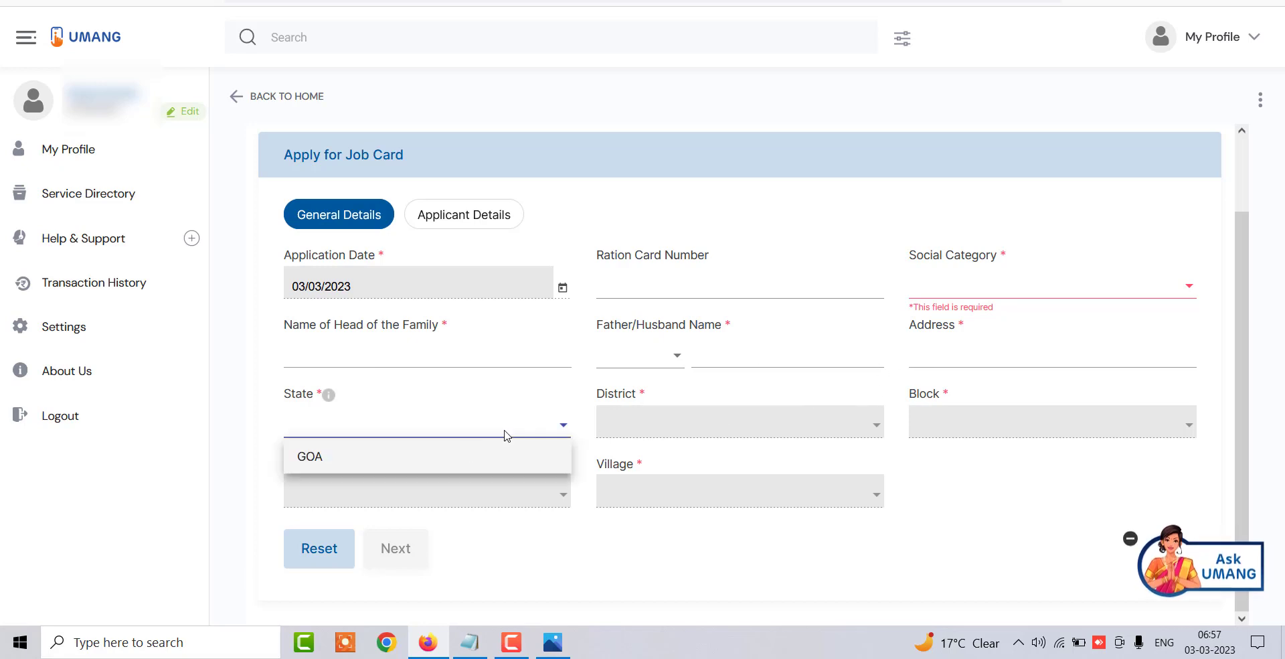
pyautogui.click(341, 467)
pyautogui.click(698, 440)
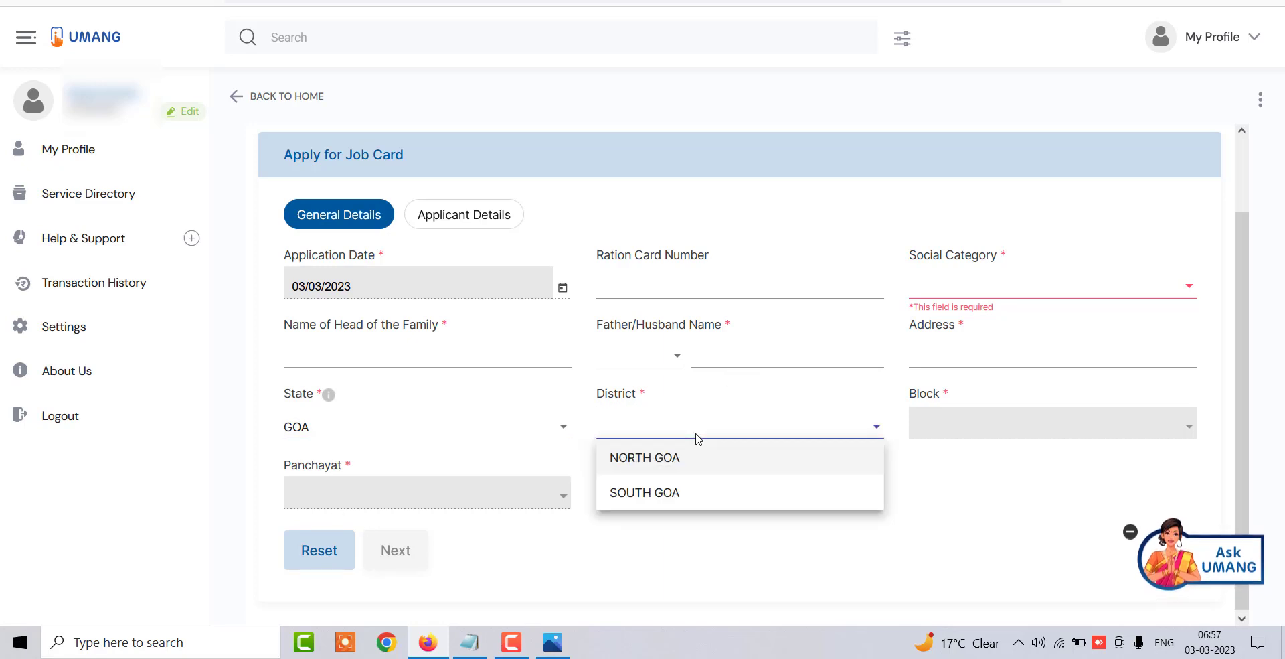
pyautogui.click(667, 471)
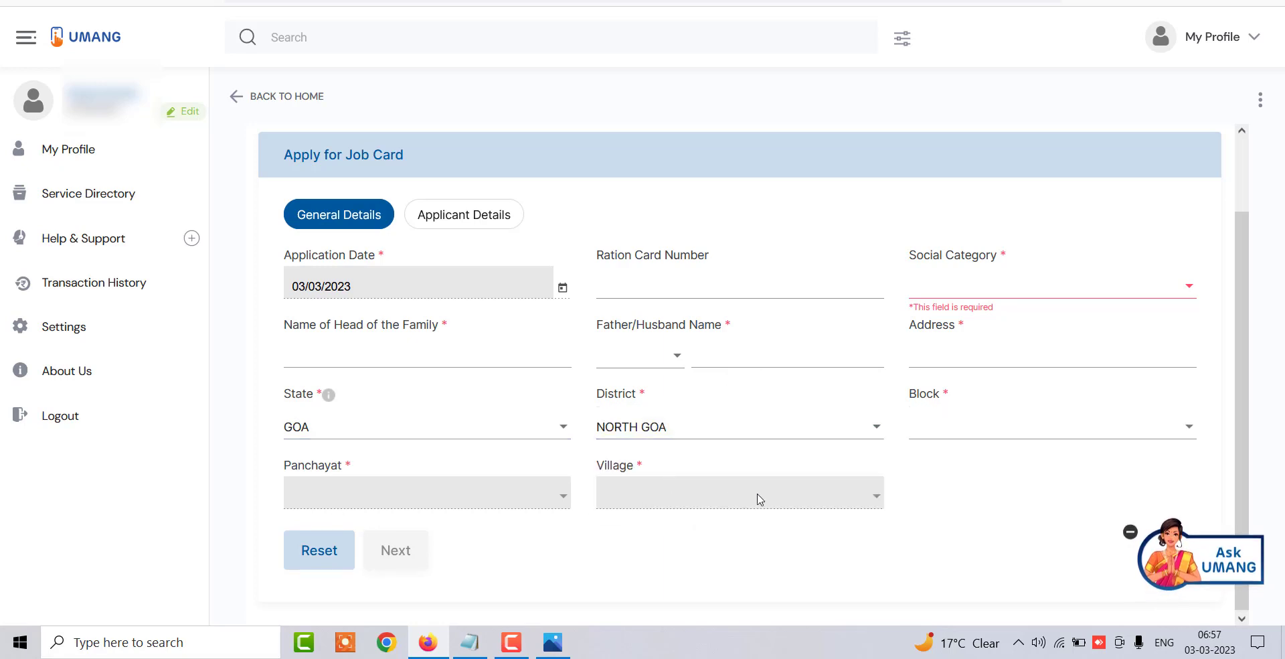
pyautogui.click(953, 430)
pyautogui.click(953, 493)
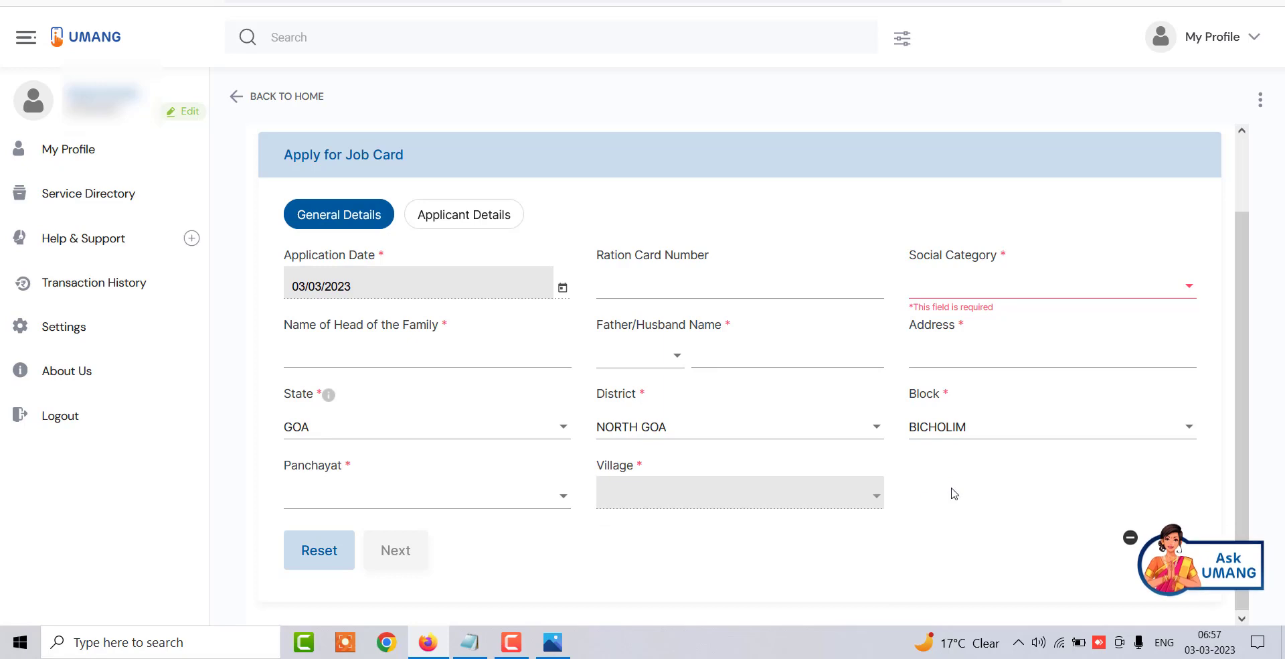
pyautogui.click(496, 502)
pyautogui.click(324, 561)
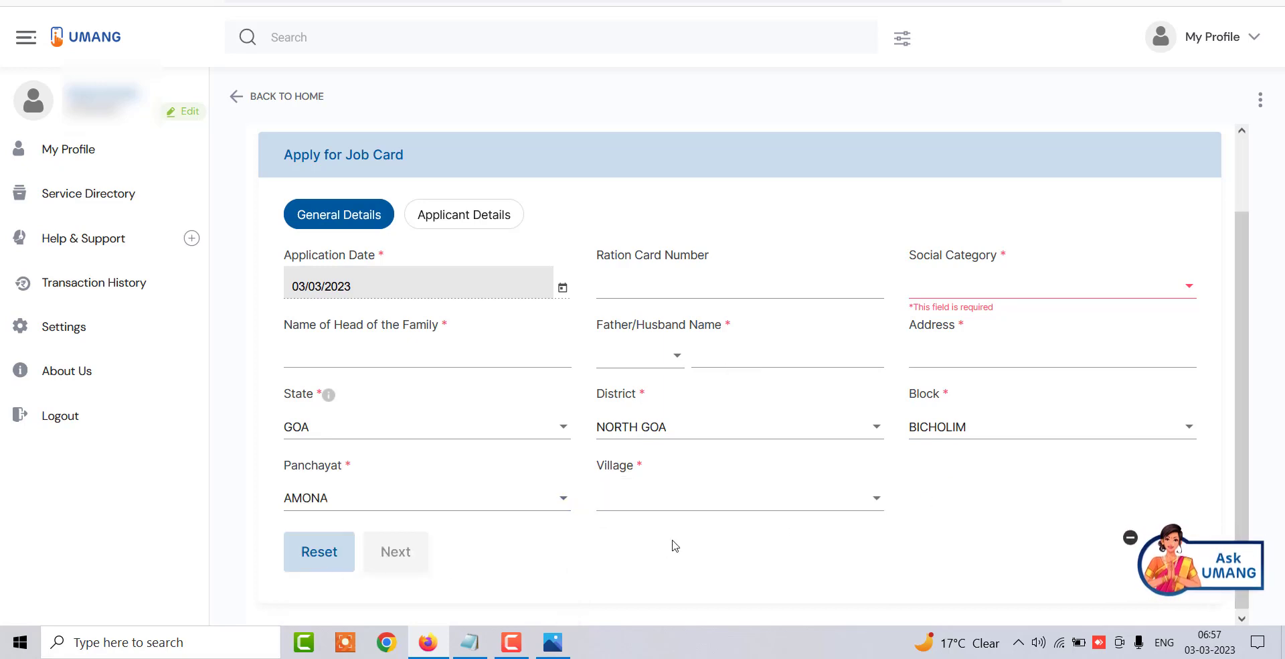
pyautogui.click(706, 510)
pyautogui.click(696, 530)
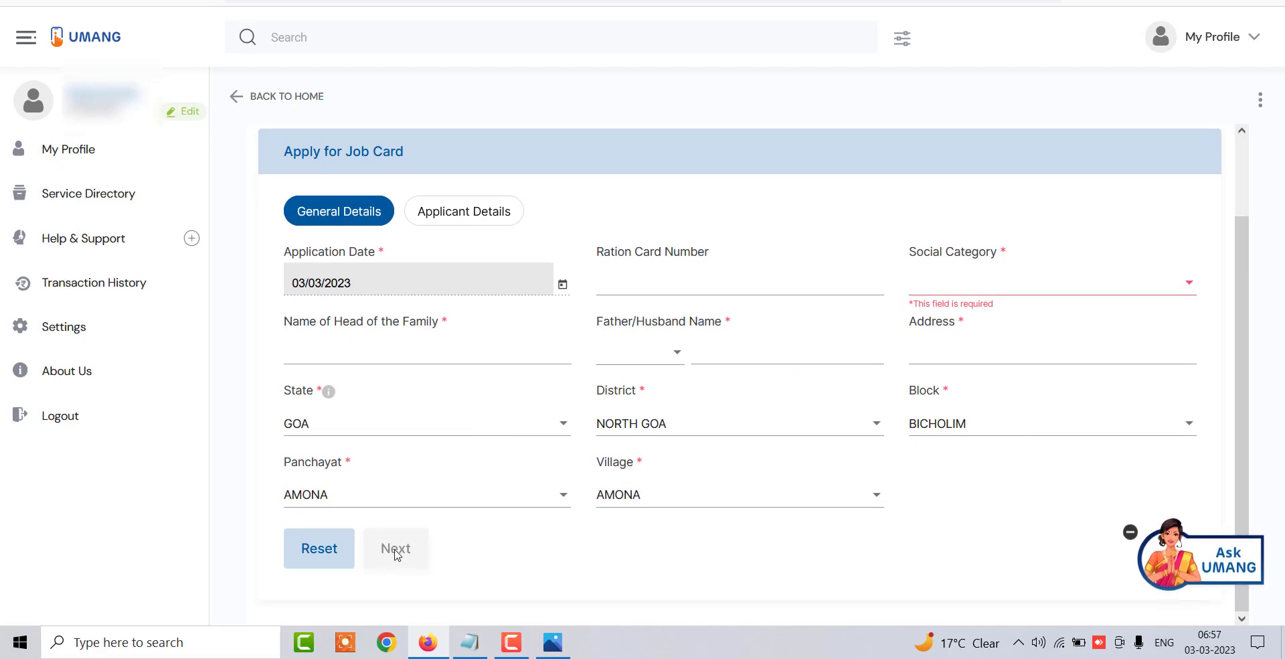
# Step: Open Applicant Details and examine its fields, the options for relationship with the head of the family and the photo upload
pyautogui.click(439, 213)
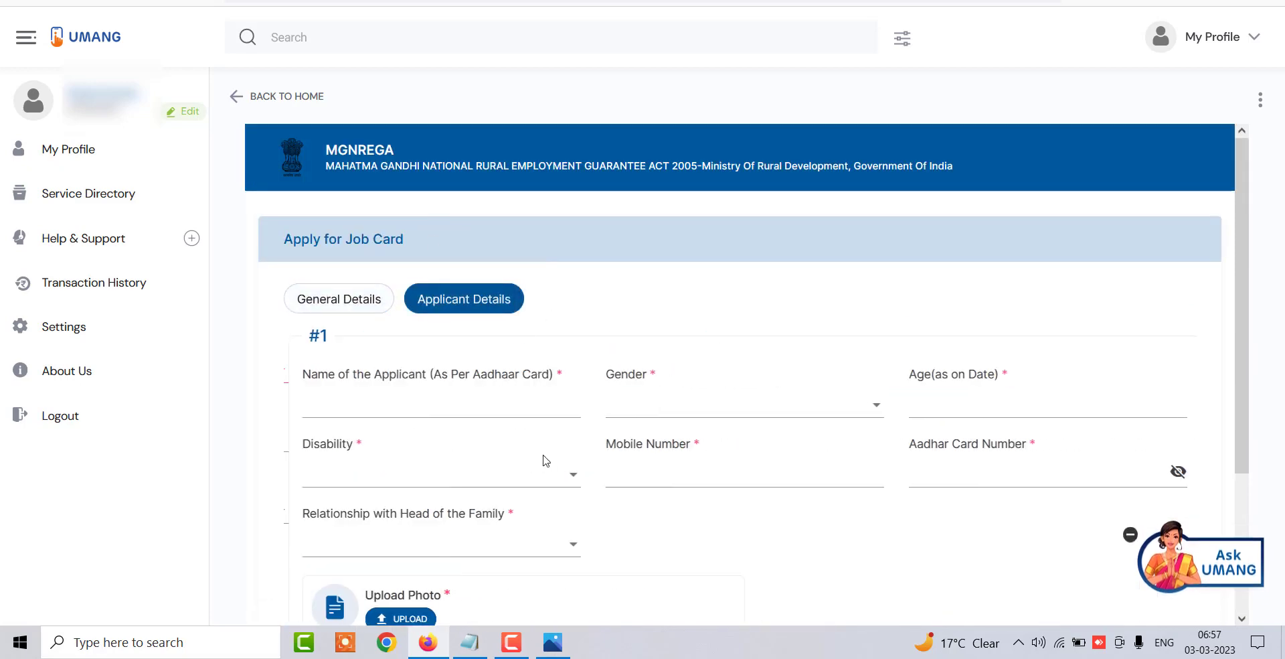
pyautogui.scroll(-1, 583, 340)
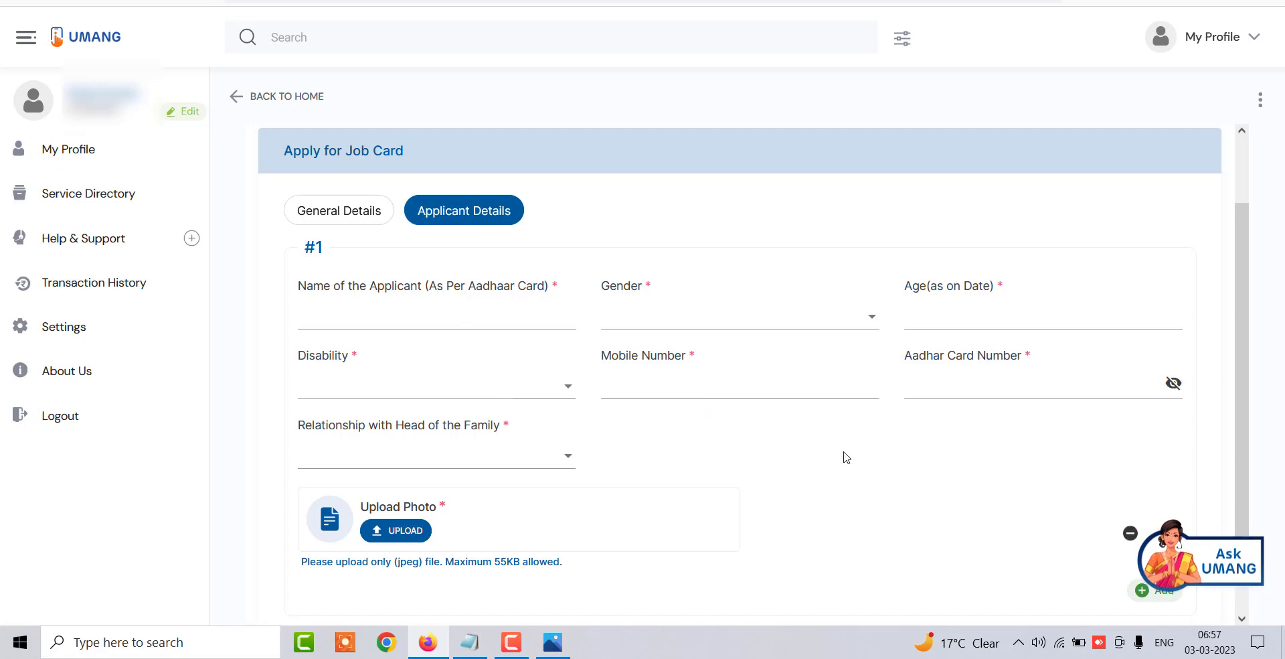
pyautogui.click(441, 455)
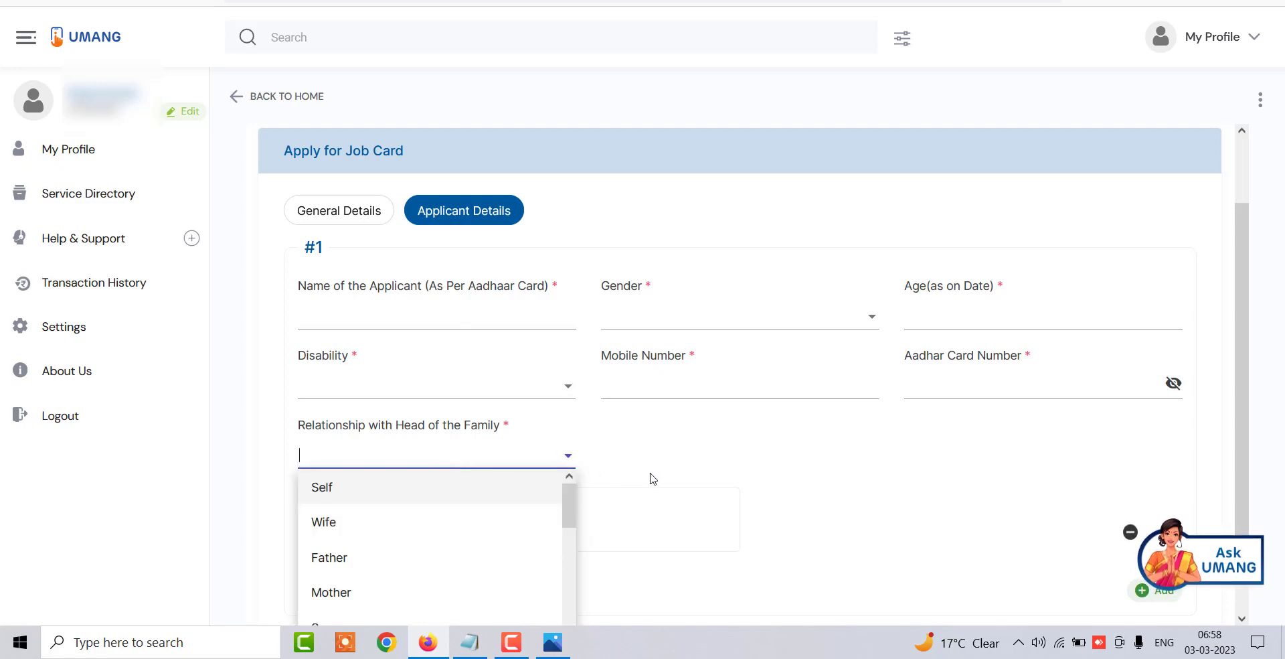
pyautogui.scroll(-2, 652, 479)
pyautogui.click(661, 445)
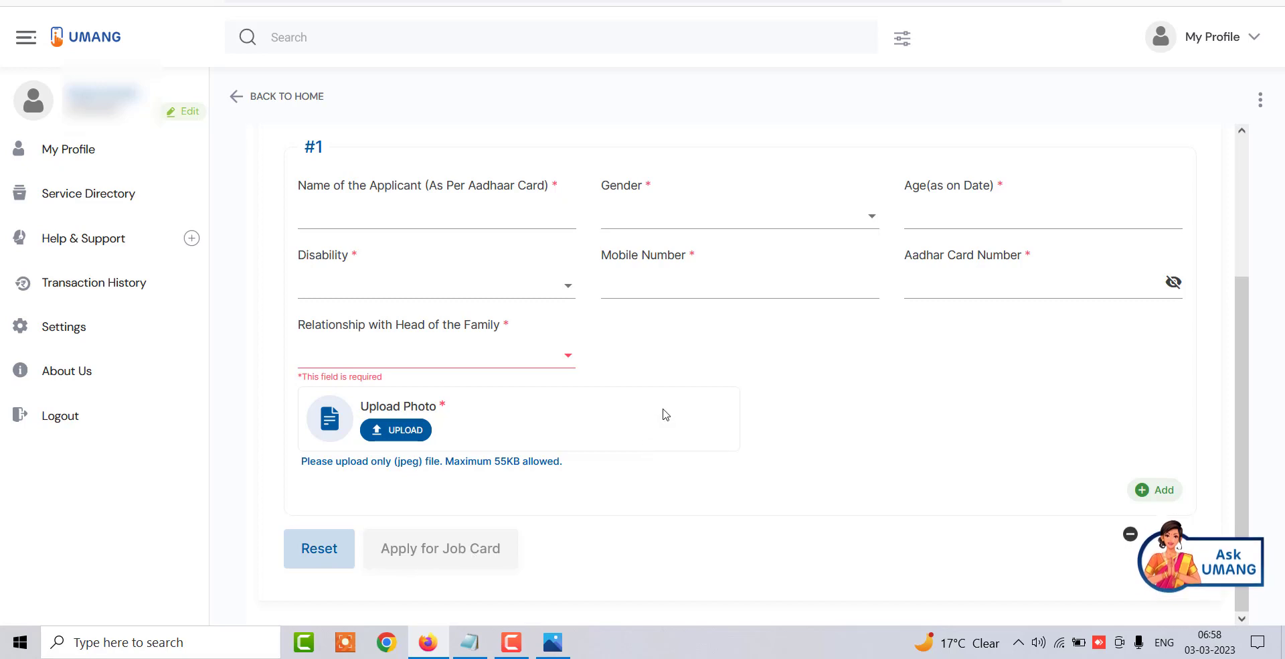
# Step: Add a second applicant section to the job card form and review its fields
pyautogui.click(1150, 495)
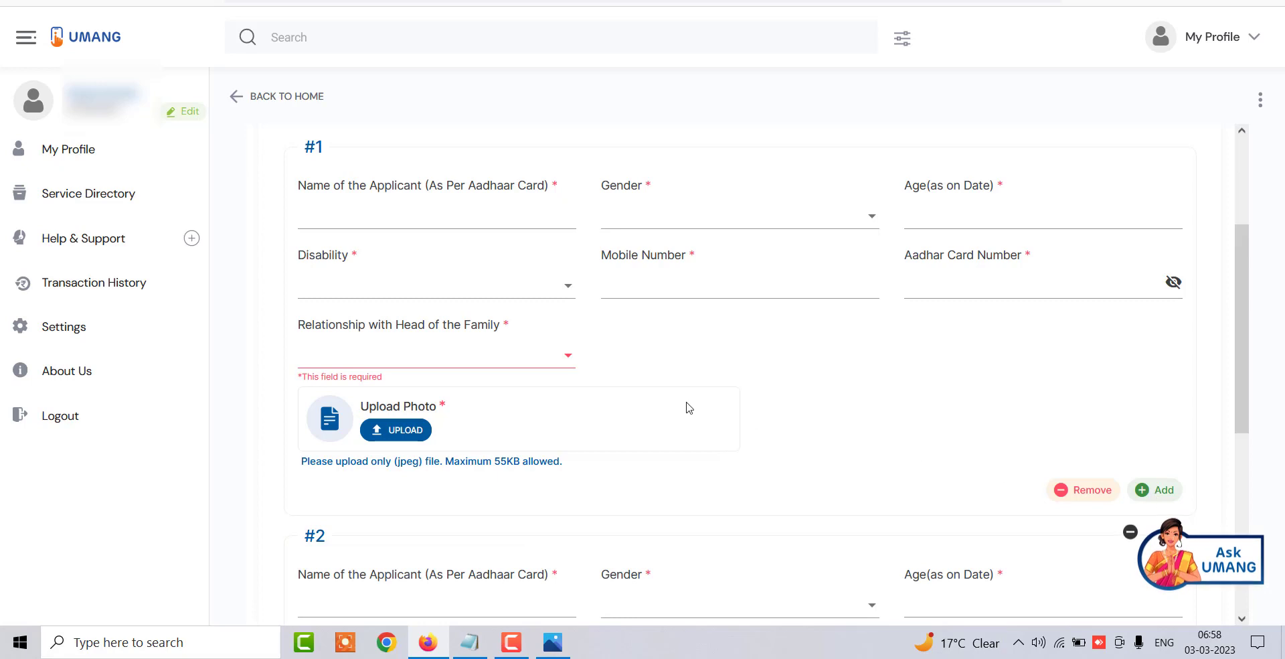
pyautogui.scroll(-4, 686, 405)
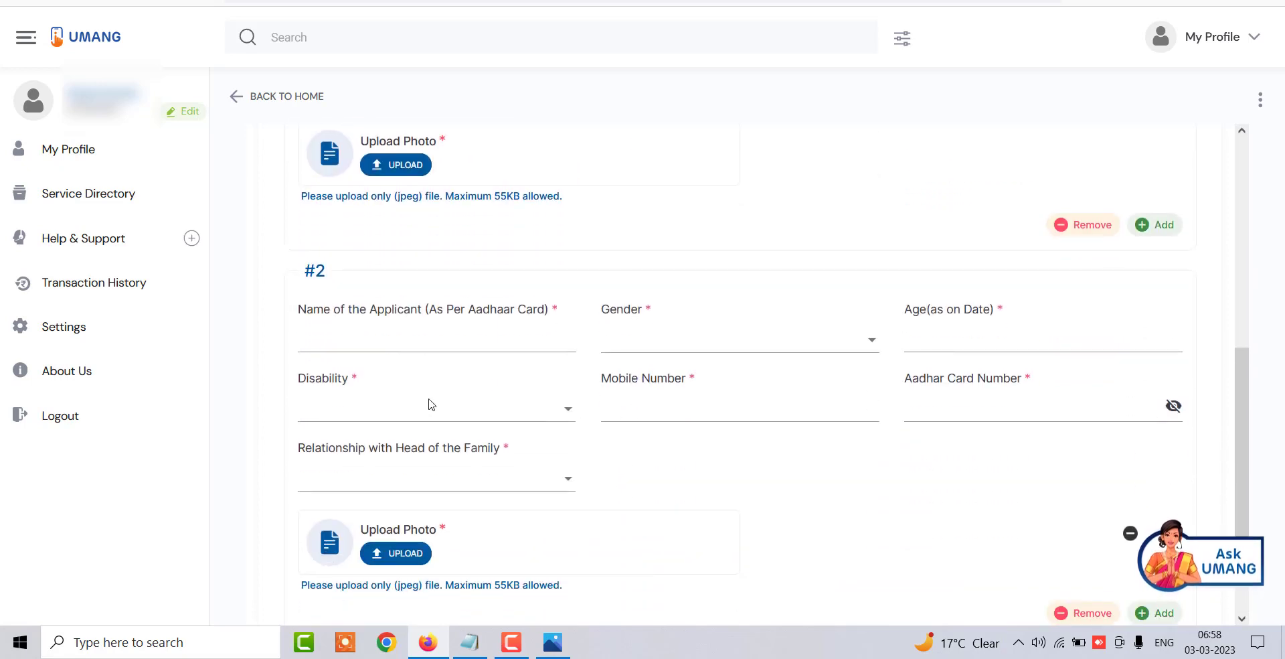
pyautogui.scroll(-2, 469, 395)
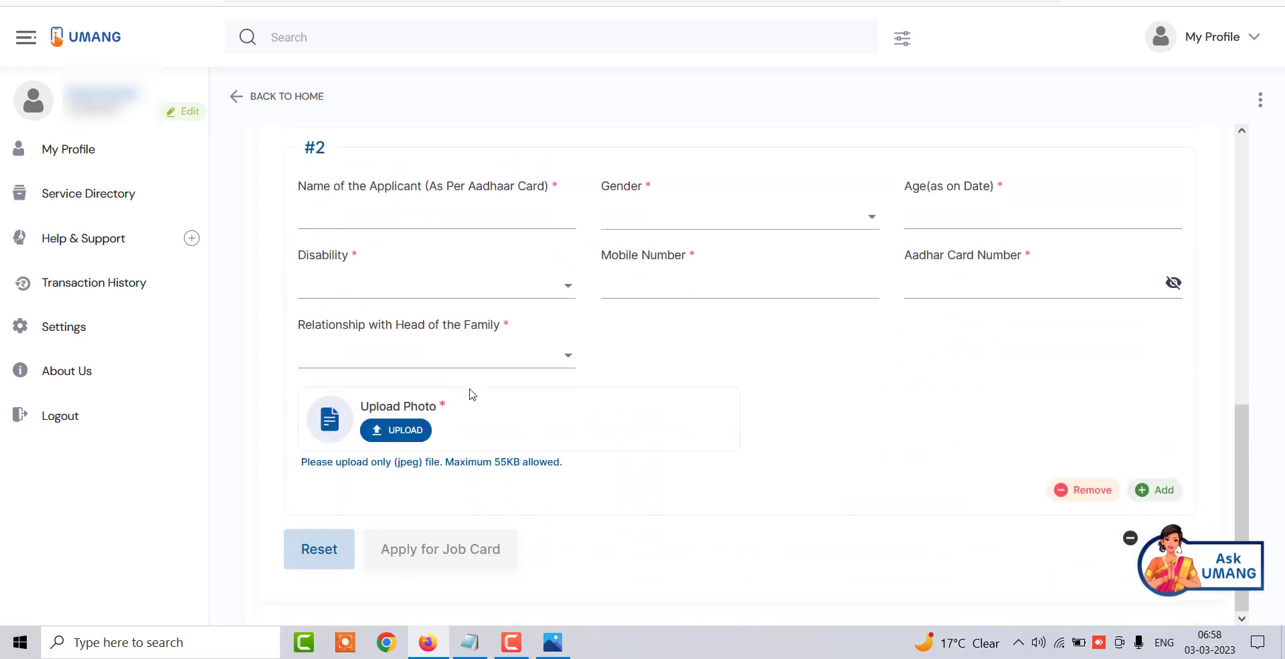
# Step: Leave the job card application form and open Track Job Card Status to examine its Reference Number field
pyautogui.scroll(9, 602, 455)
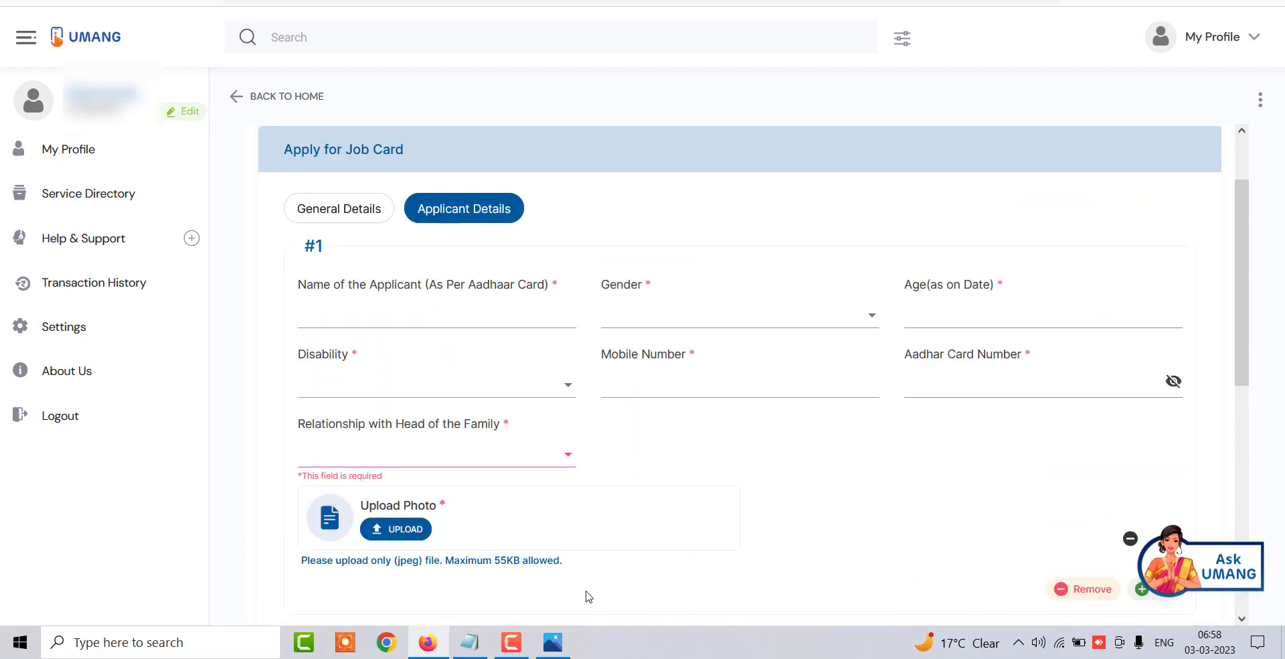
pyautogui.scroll(-9, 584, 343)
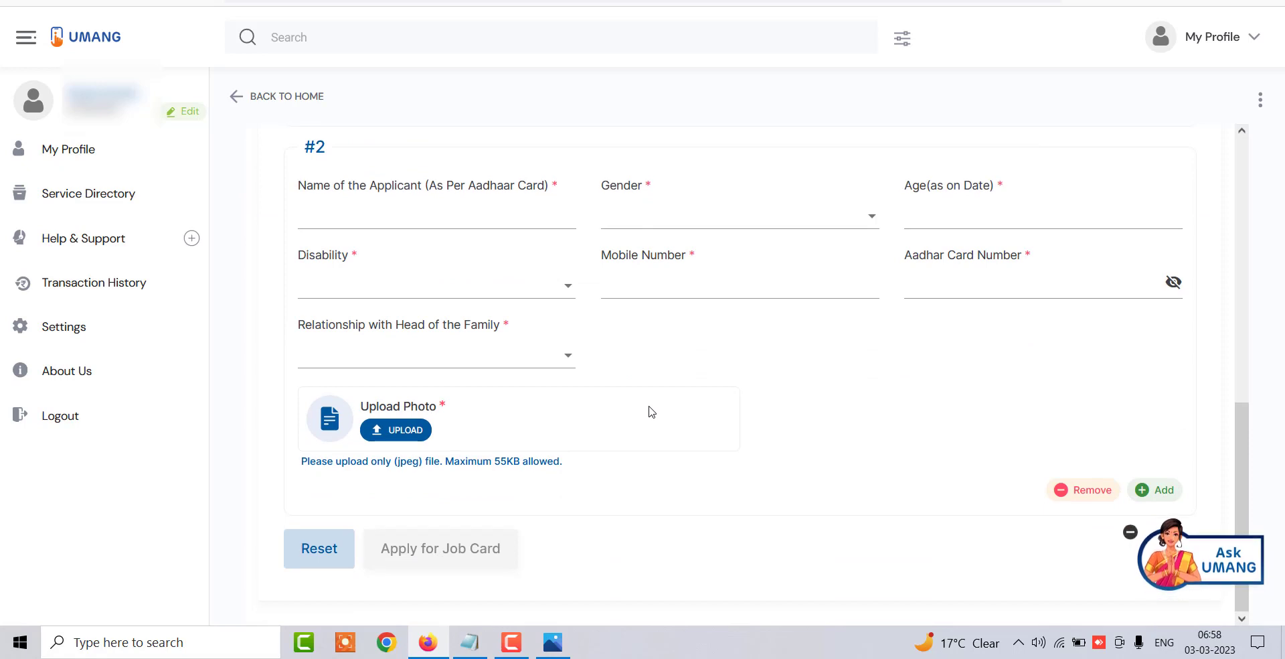
pyautogui.hotkey('alt', 'Left')
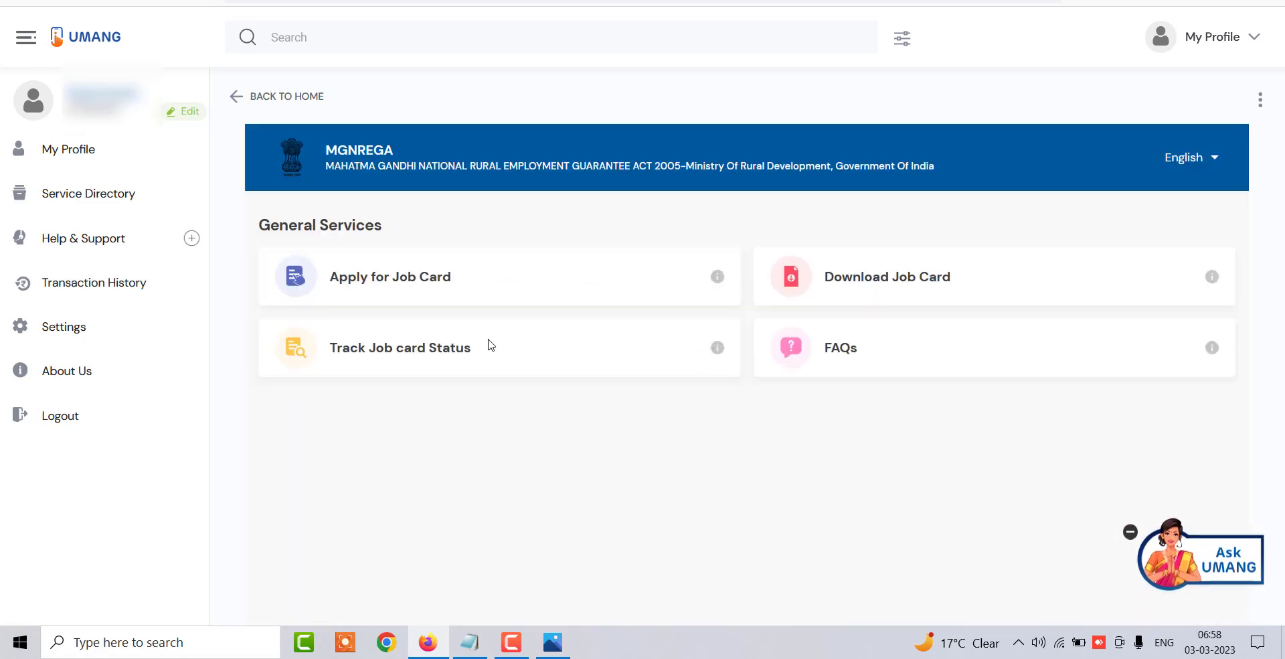
pyautogui.click(400, 353)
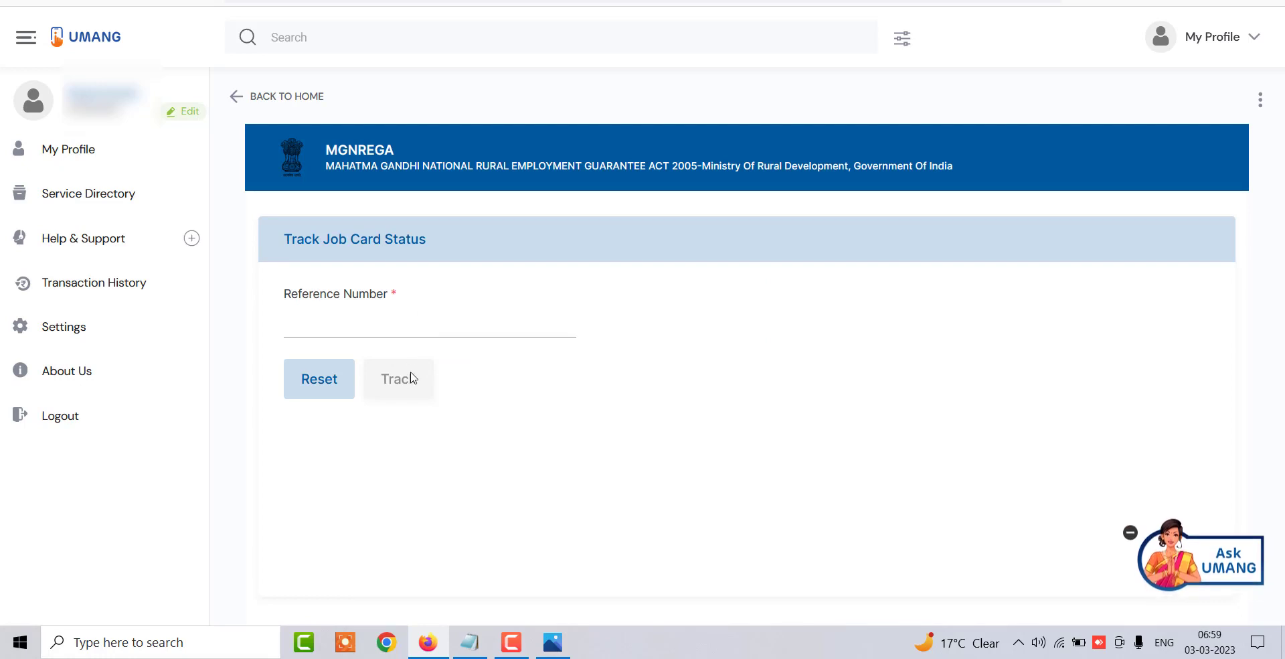
# Step: Return to the home page and open the Download Job Card form through the MGNREGA job card banner
pyautogui.click(267, 98)
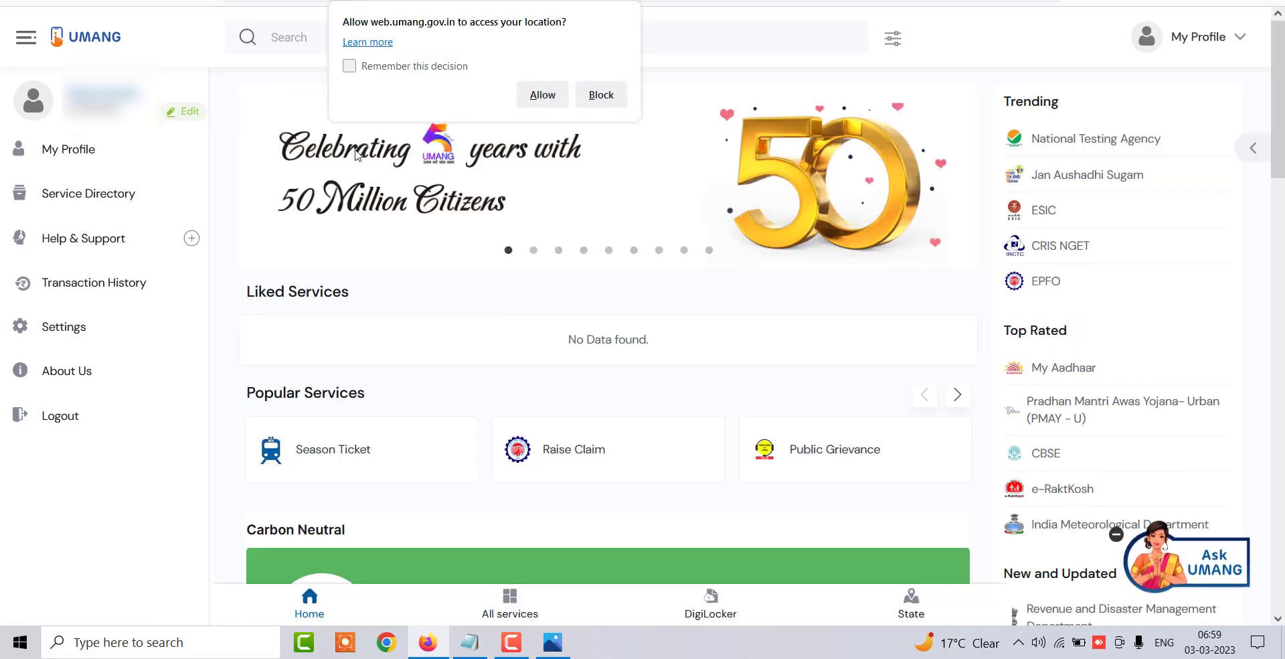
pyautogui.click(558, 251)
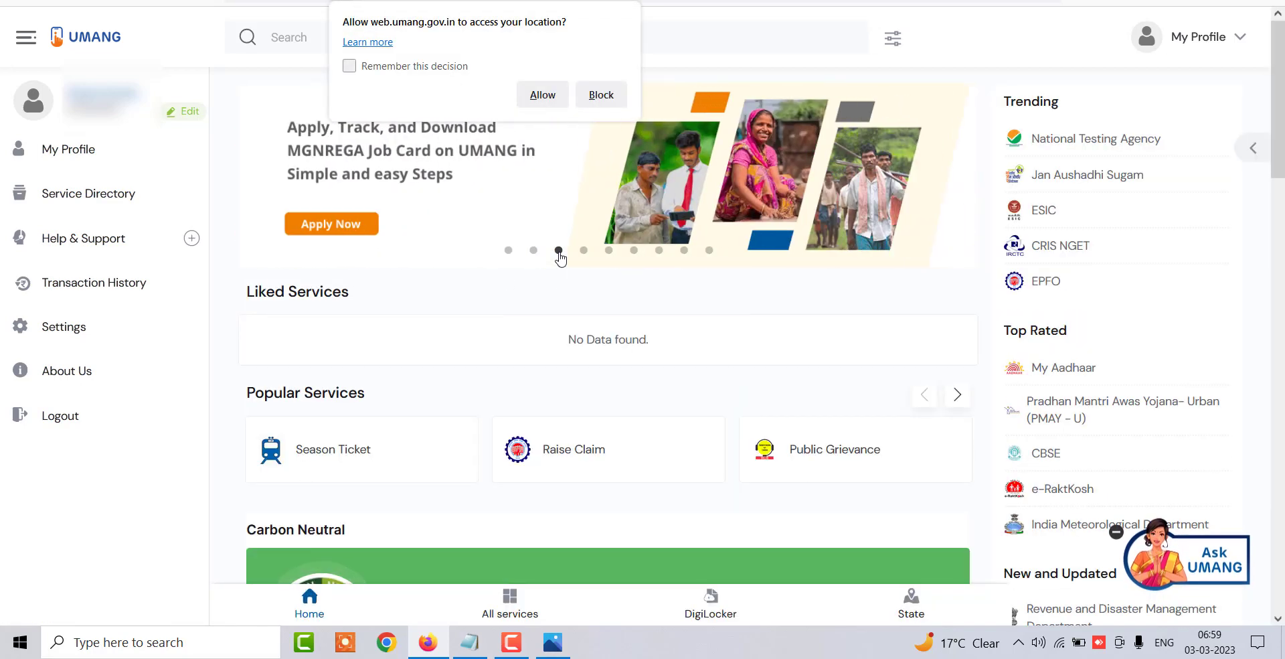
pyautogui.click(352, 230)
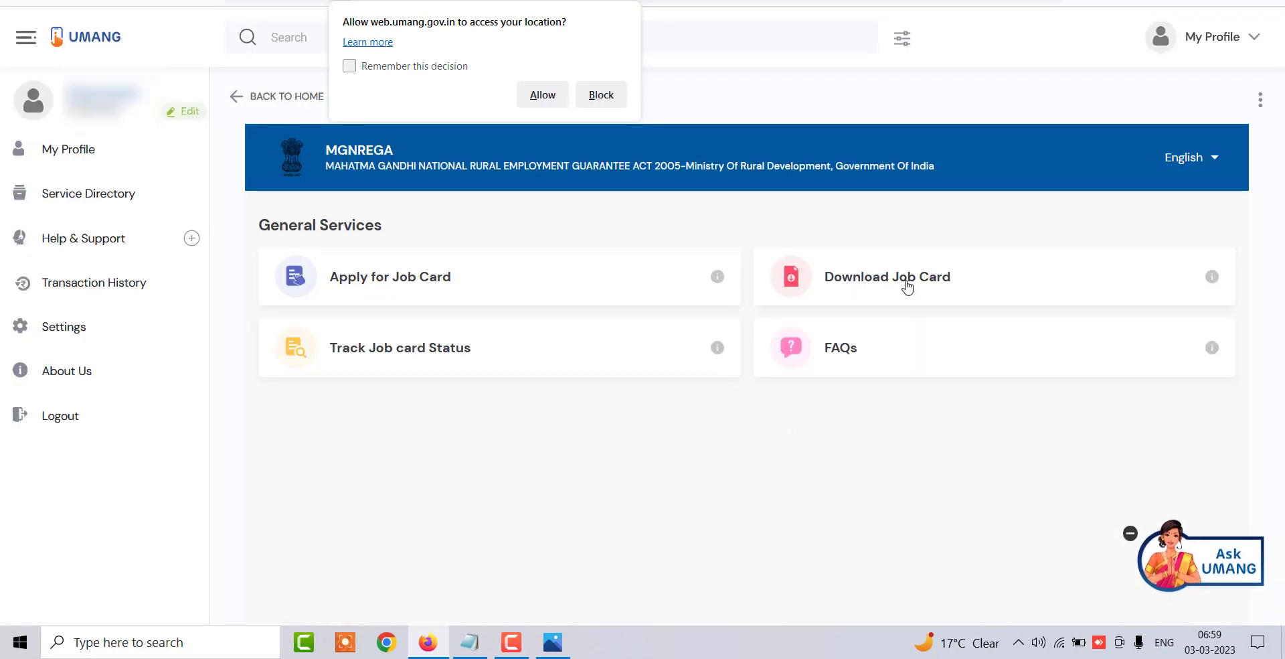
pyautogui.click(908, 288)
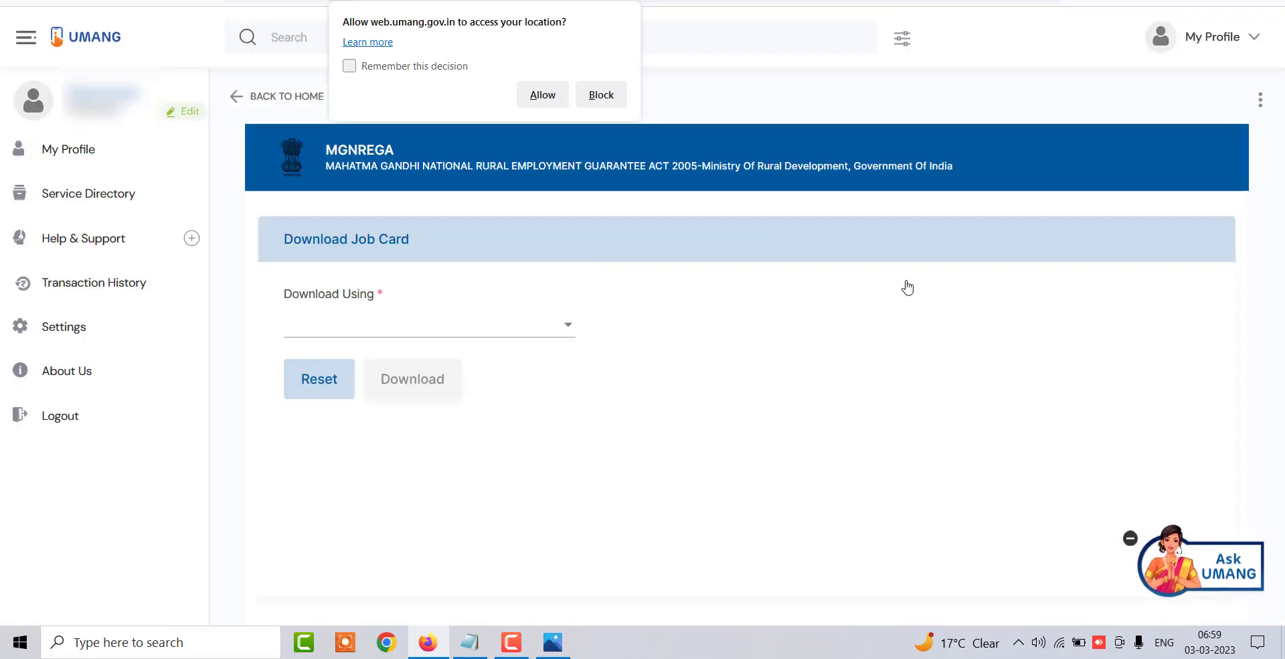
# Step: Review the Download Using options, choose Reference Number and activate the Reference Number entry field
pyautogui.click(550, 338)
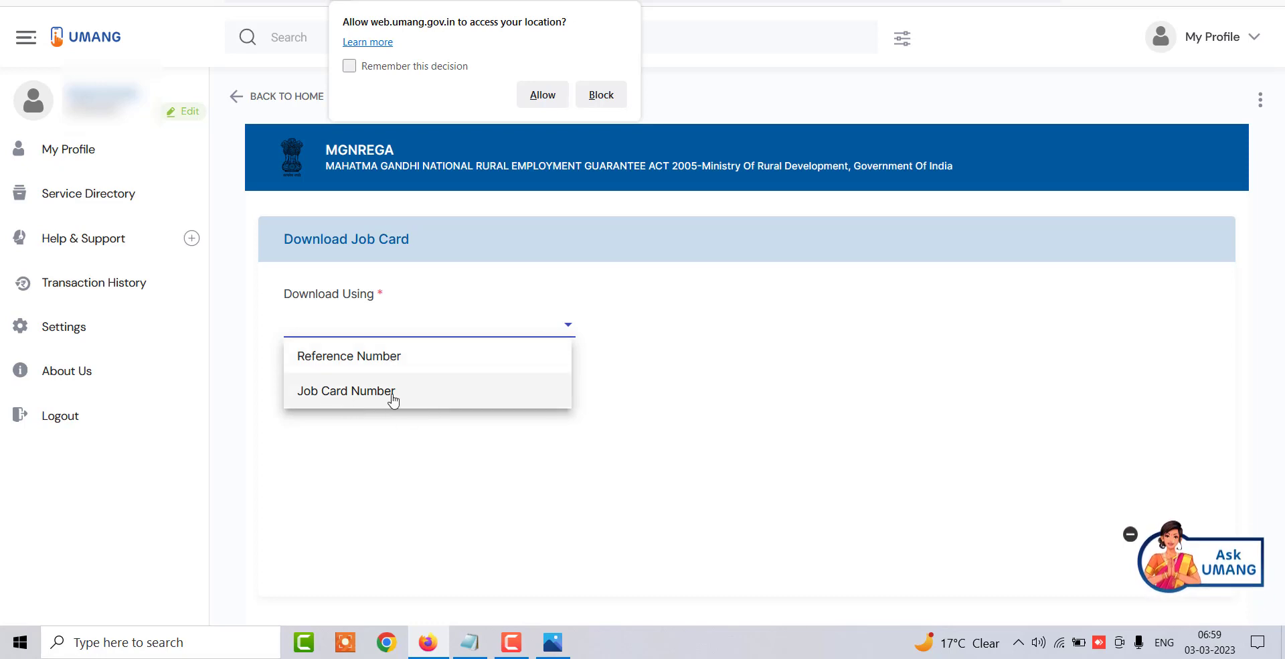
pyautogui.click(414, 494)
pyautogui.click(453, 333)
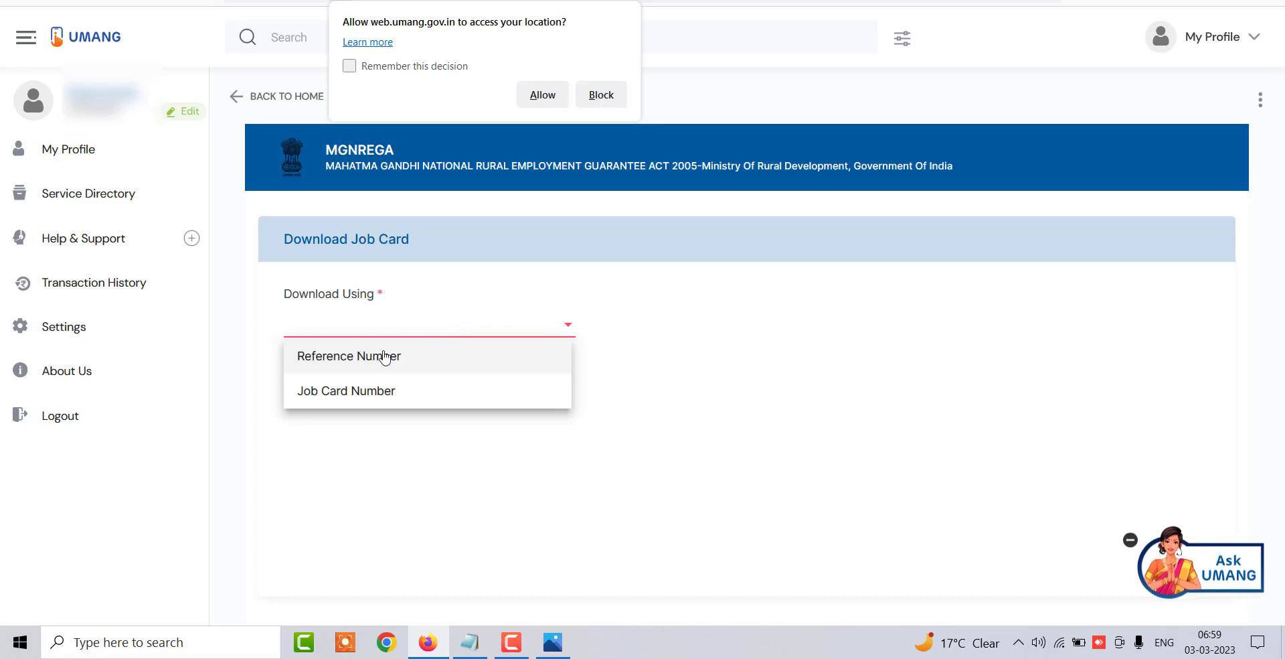
pyautogui.click(394, 354)
pyautogui.click(701, 327)
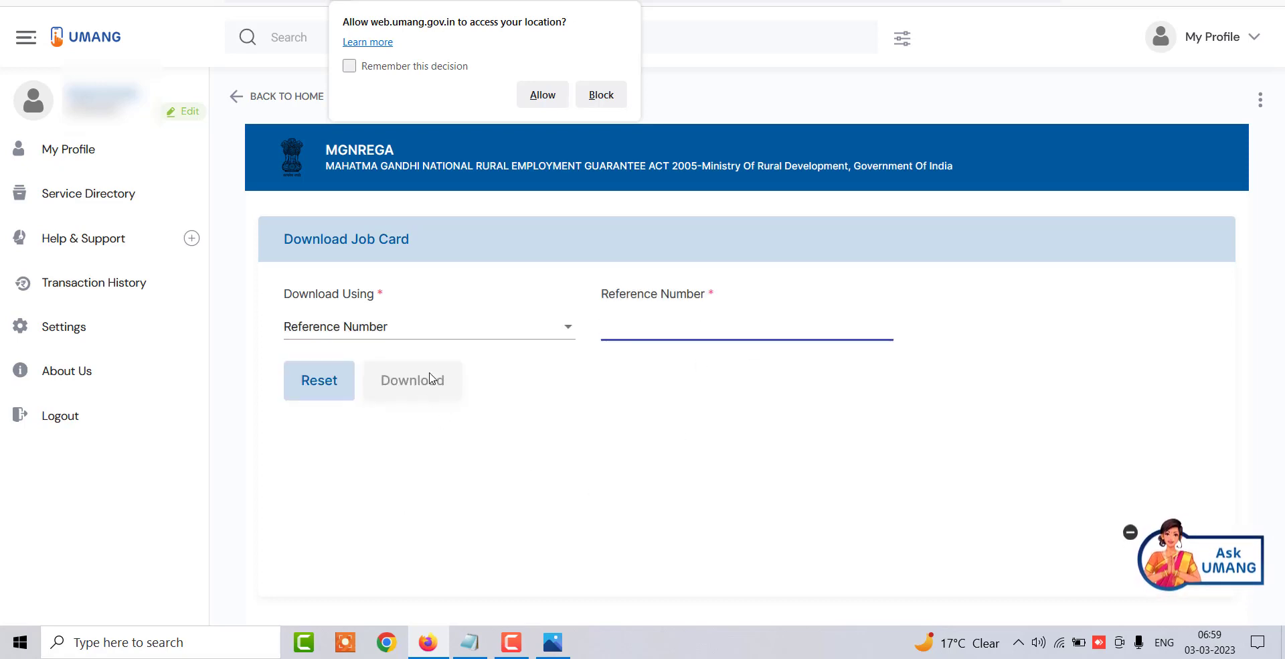